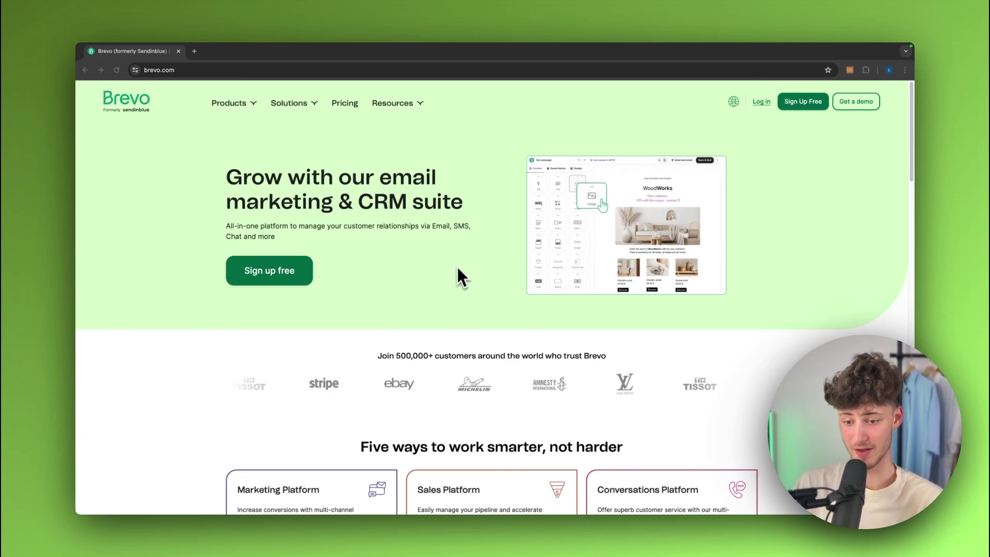
Scroll the brevo.com homepage and choose 'Sign up free' to start registering
scroll(456, 265, down, 4)
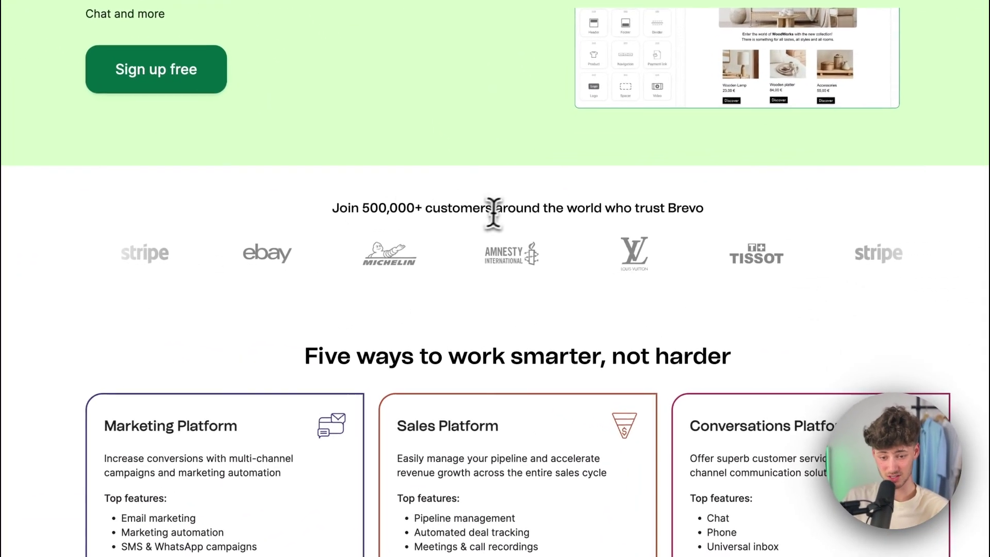
drag(477, 243, 496, 244)
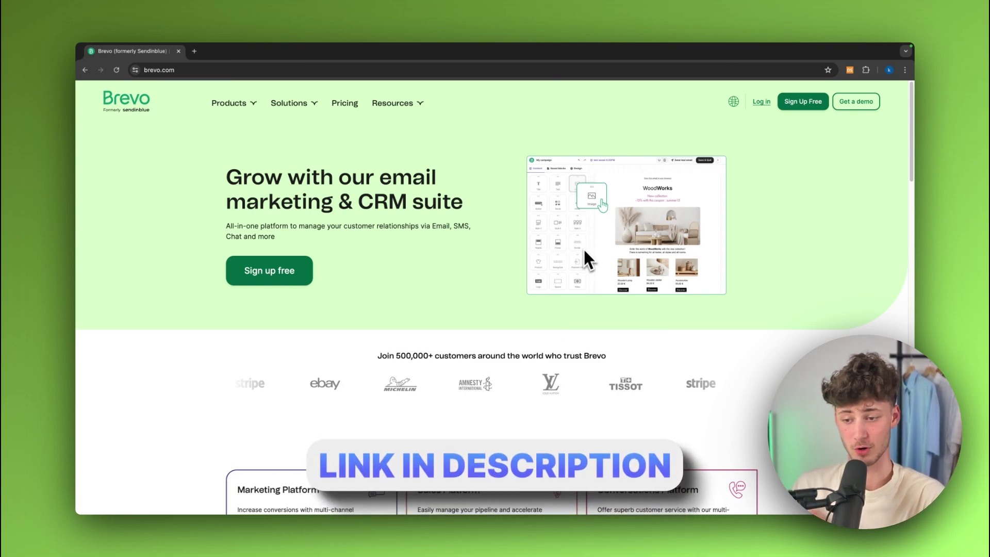
click(305, 275)
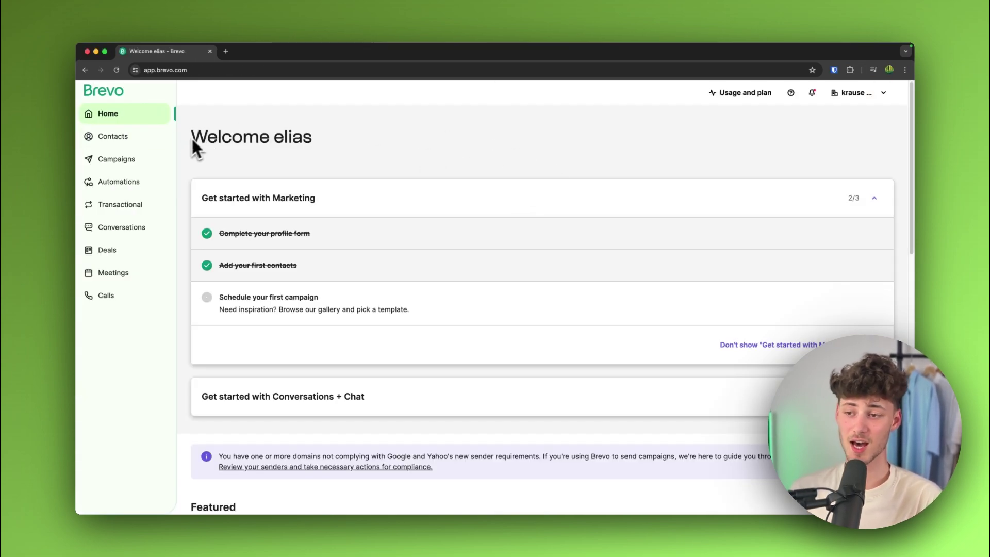
Browse the Automations Logs, Email templates and Settings pages, then choose 'Create an automation'
drag(193, 146, 348, 145)
click(348, 145)
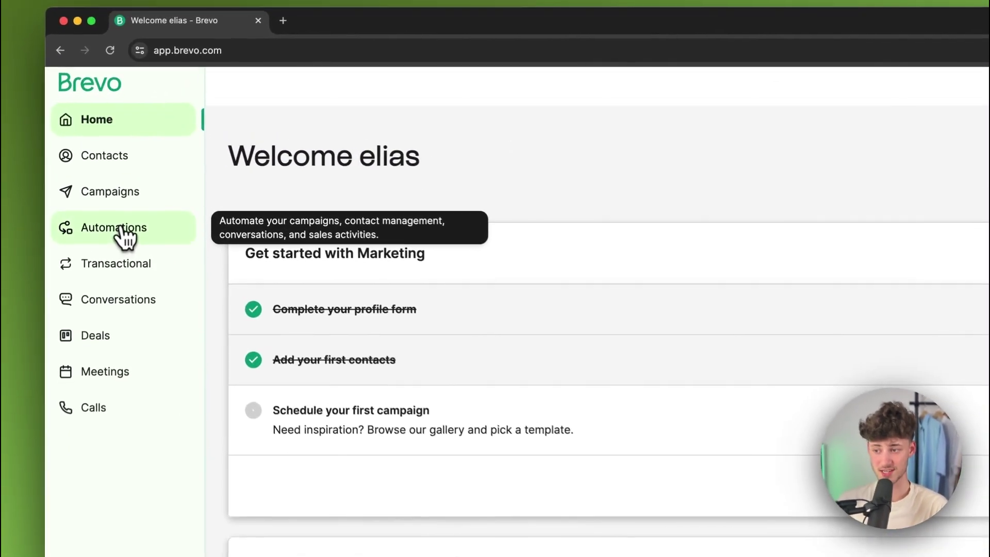
click(138, 180)
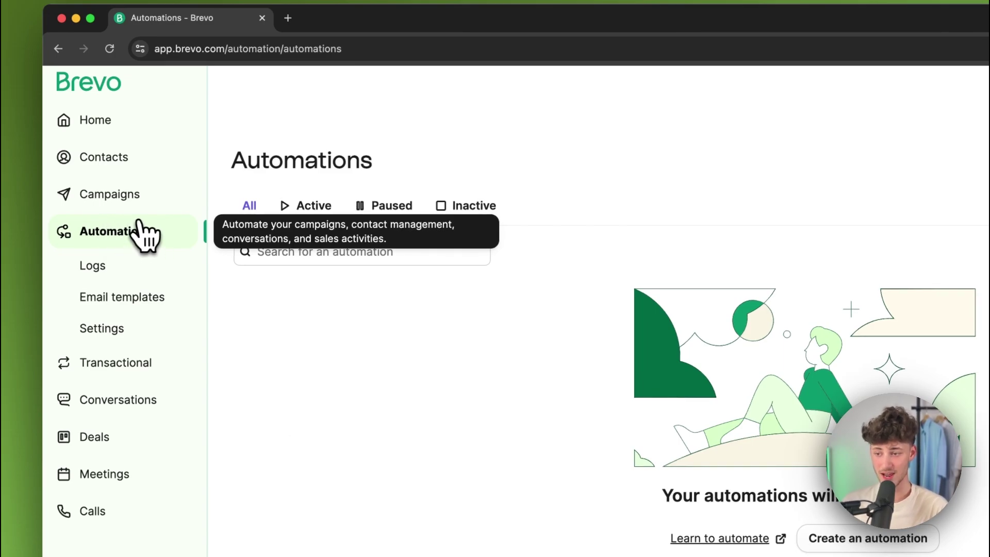
click(113, 267)
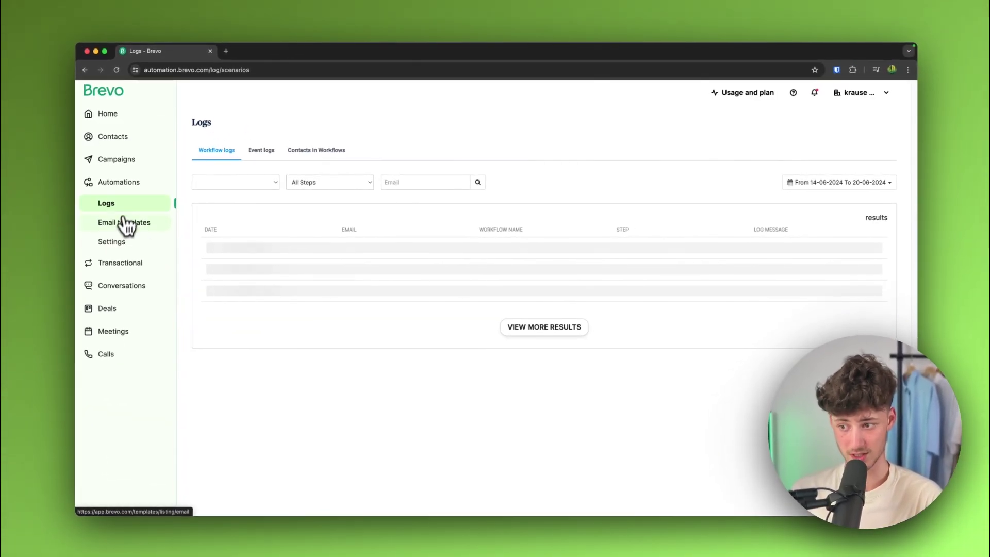
click(124, 223)
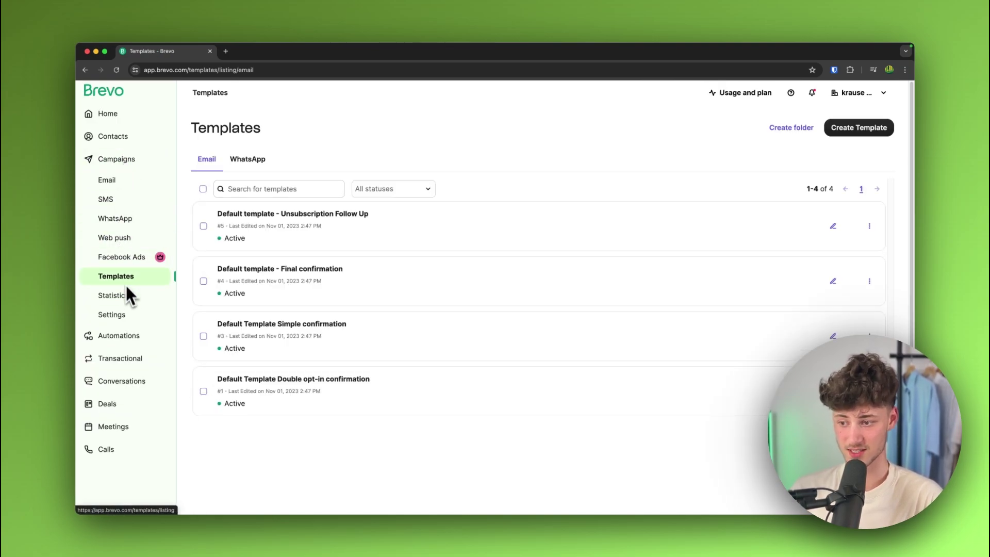
click(117, 339)
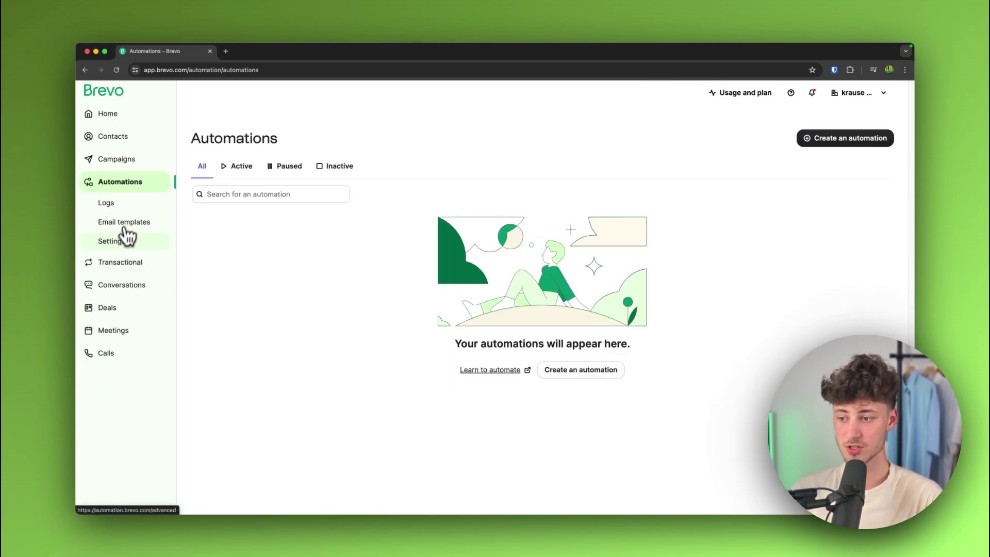
click(129, 244)
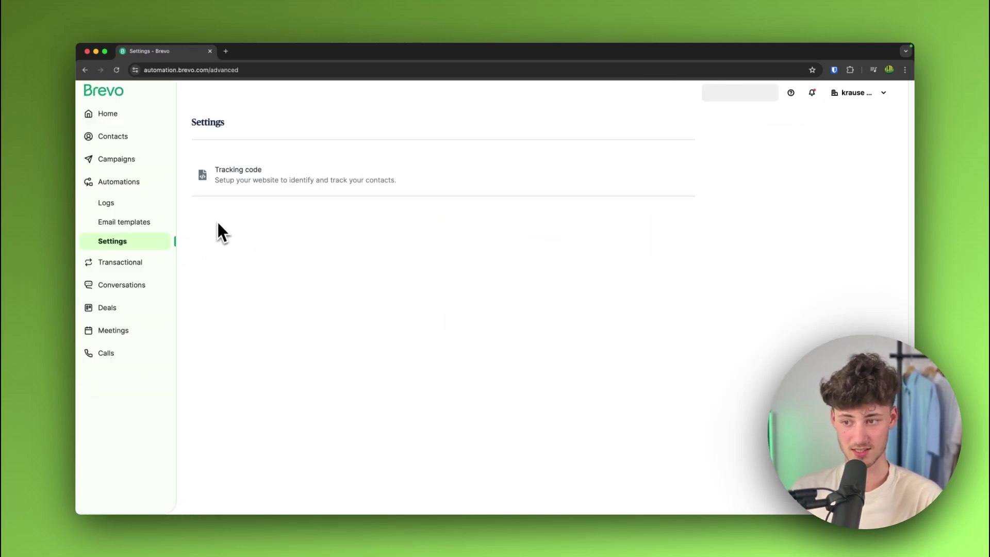
click(135, 185)
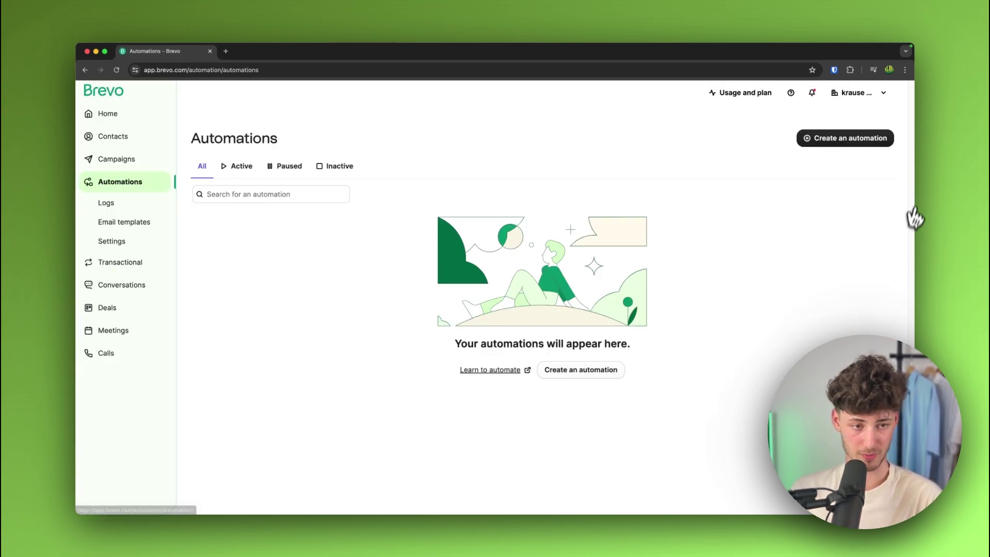
click(848, 145)
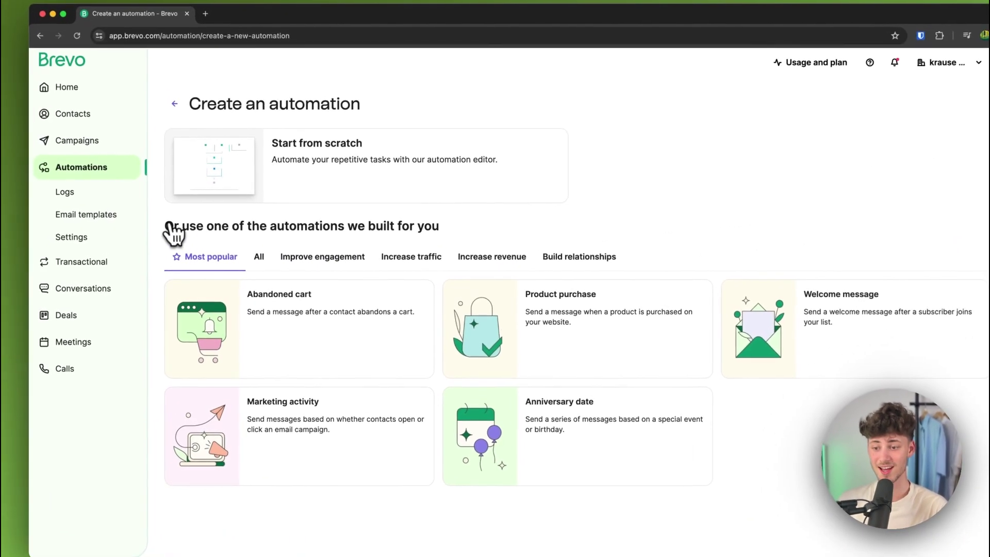
Cycle through the template categories: Improve engagement, Increase traffic, Increase revenue, Build relationships
drag(193, 230, 479, 247)
click(481, 236)
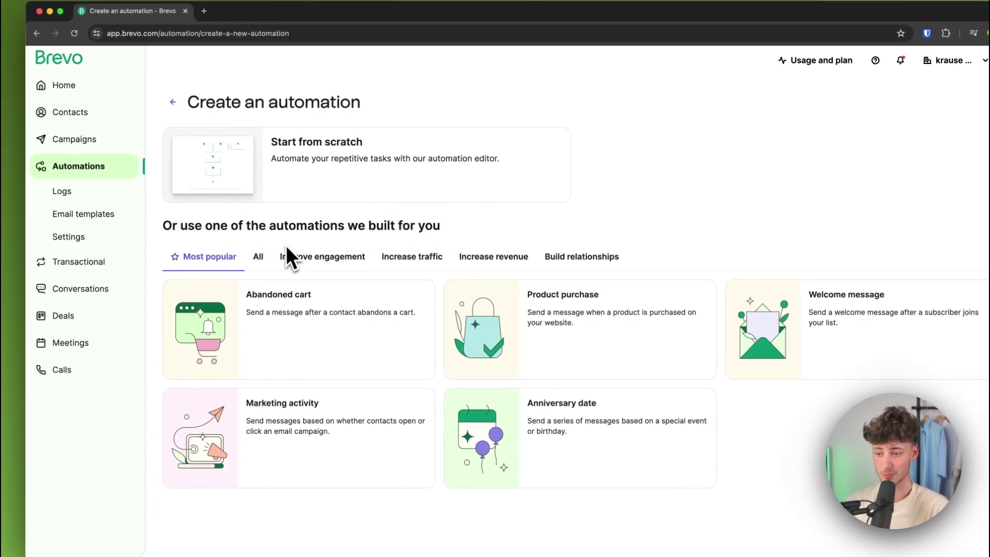
click(261, 257)
scroll(376, 331, down, 2)
scroll(382, 320, up, 2)
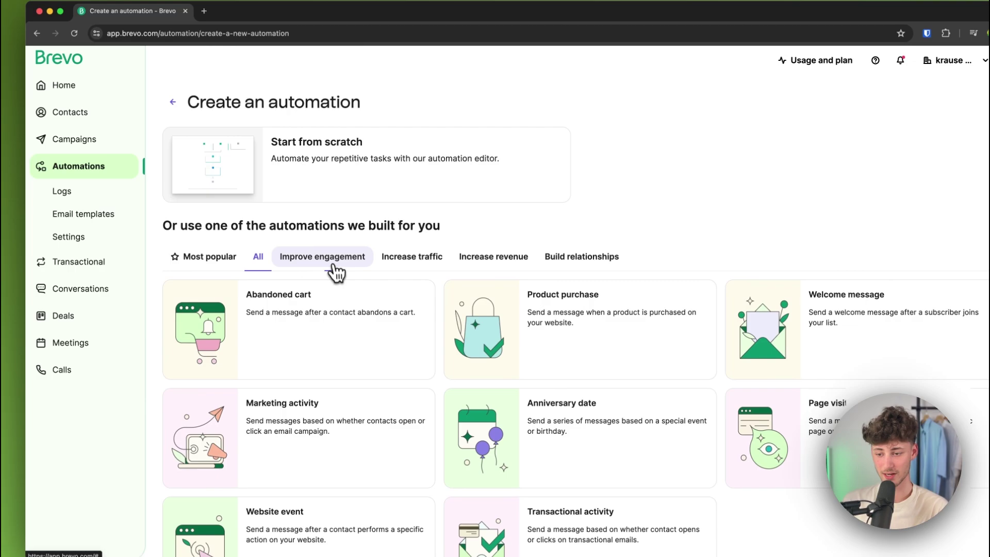
click(330, 261)
click(438, 259)
click(504, 259)
click(573, 260)
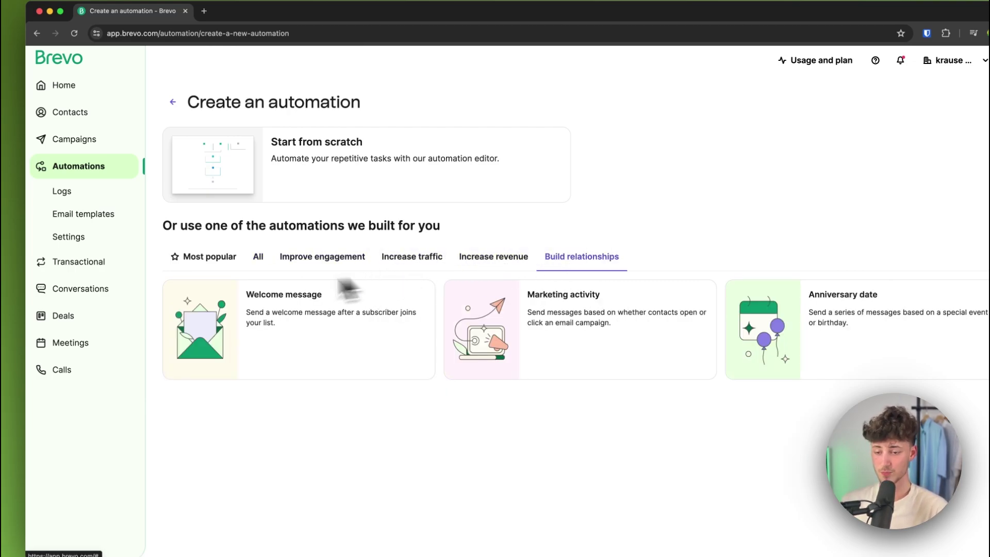
click(296, 260)
click(263, 258)
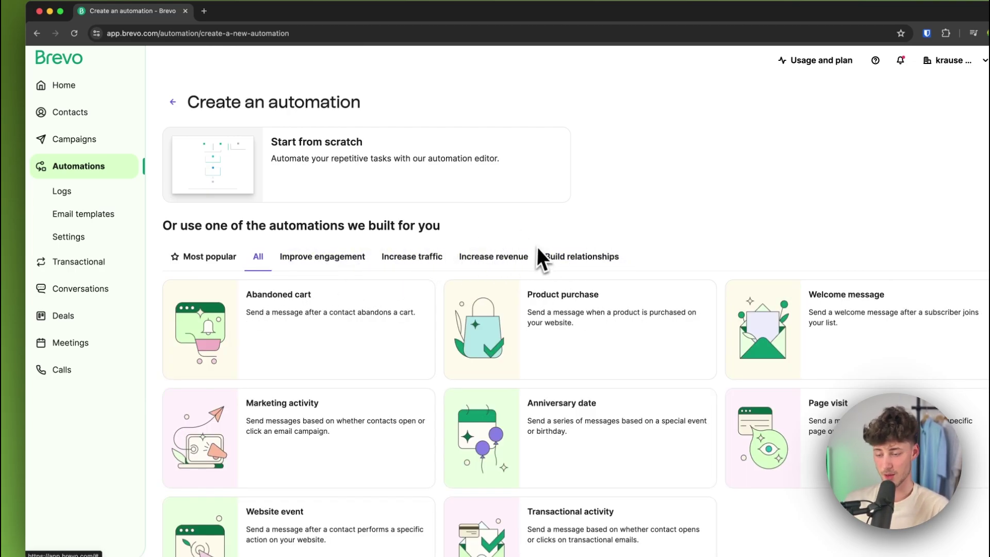
click(390, 258)
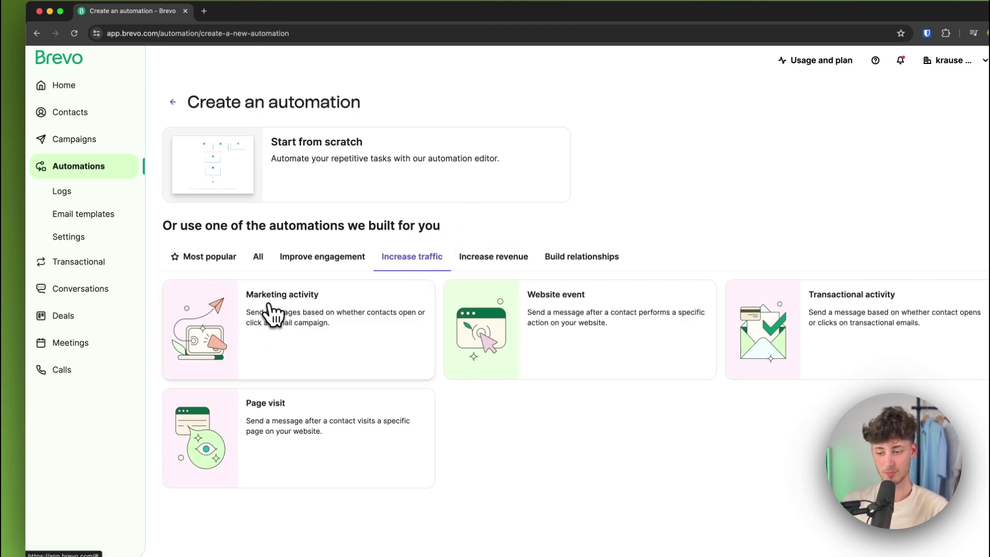
Preview the Marketing activity, Website event, Transactional activity and Page visit templates, then show All templates
click(242, 298)
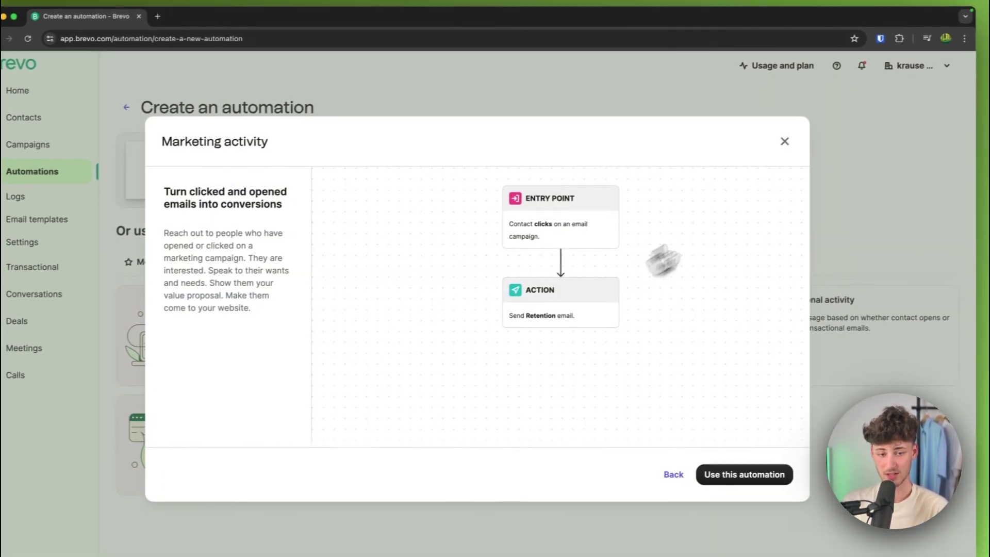
click(774, 143)
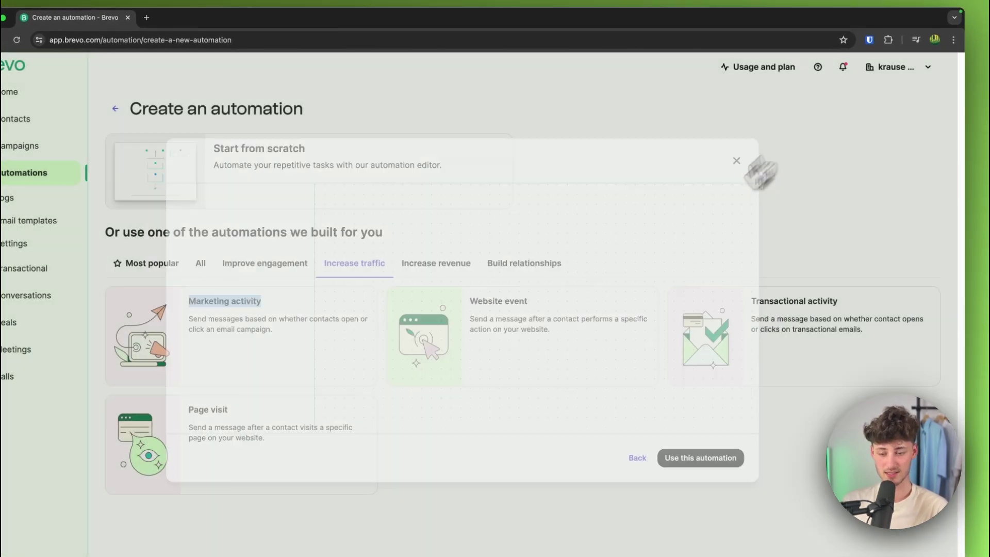
click(478, 314)
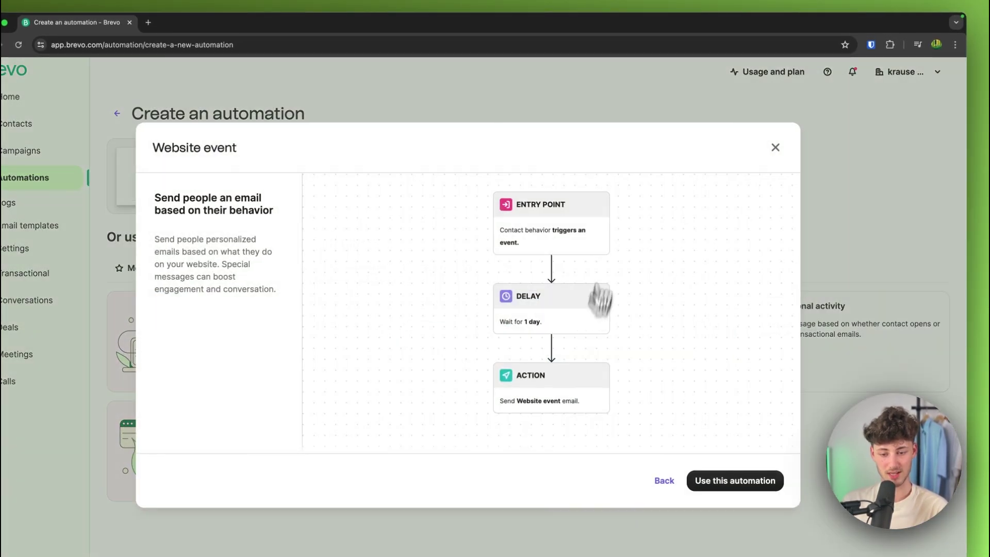
click(775, 147)
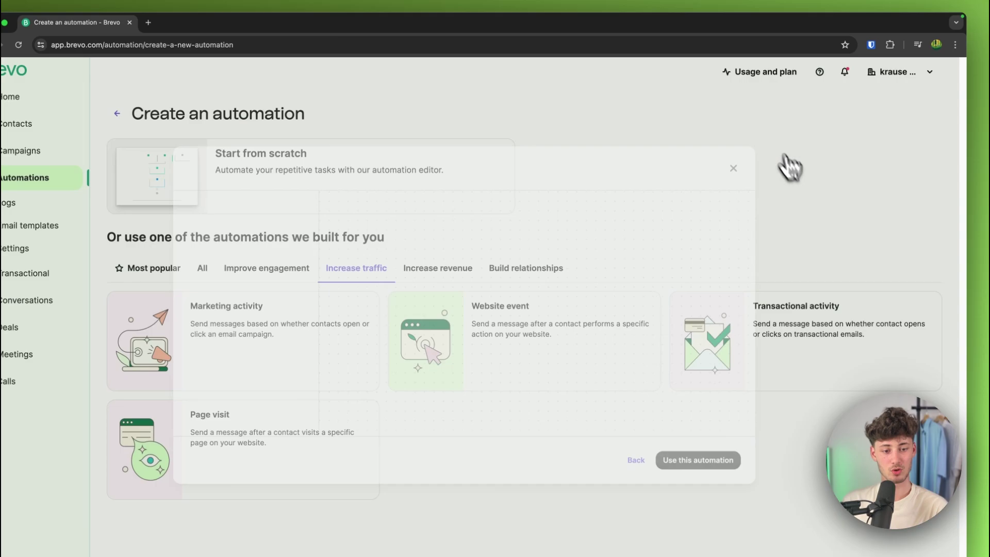
click(799, 316)
click(775, 147)
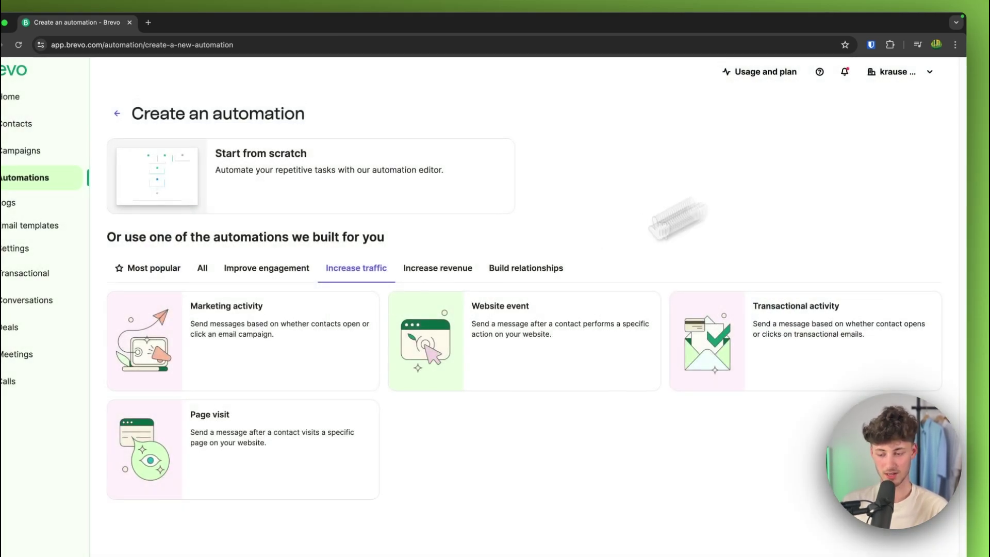
click(246, 429)
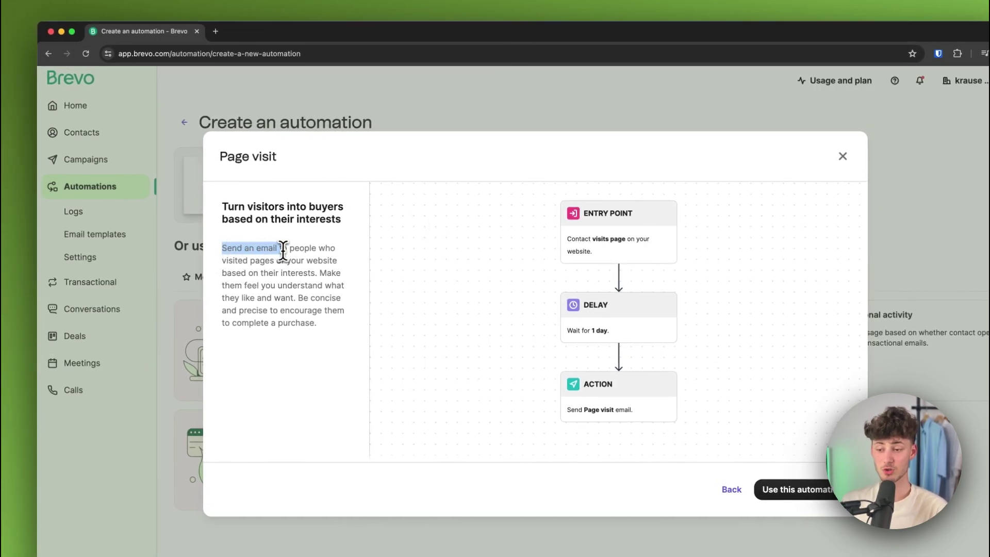
mouse_move(298, 250)
mouse_down()
mouse_move(328, 248)
mouse_move(317, 260)
mouse_move(341, 267)
mouse_move(322, 251)
mouse_move(308, 254)
mouse_up()
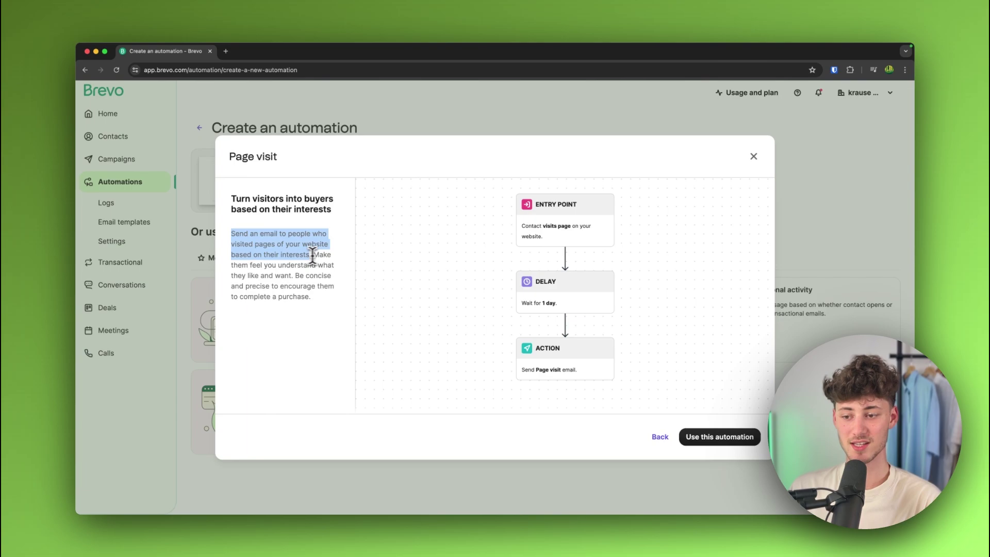
click(317, 254)
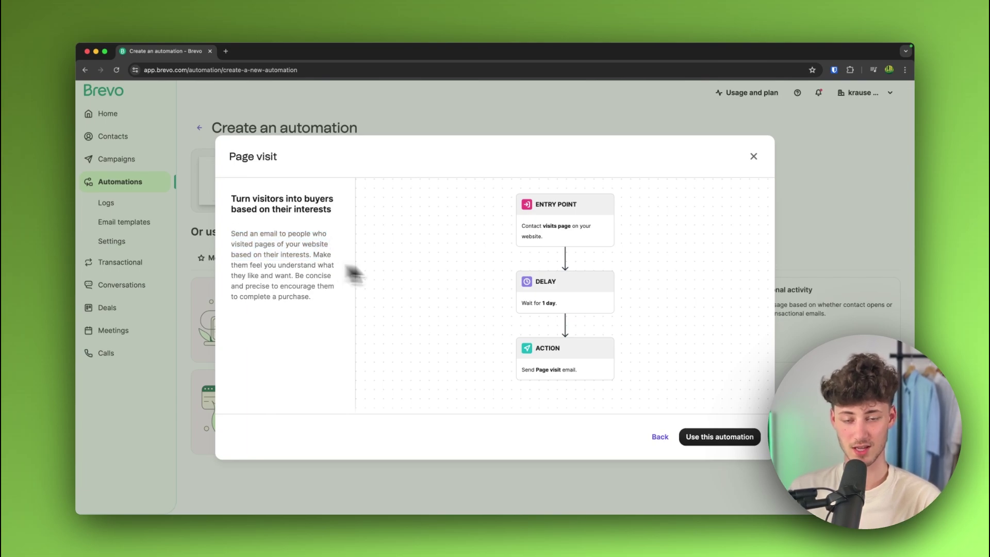
click(754, 156)
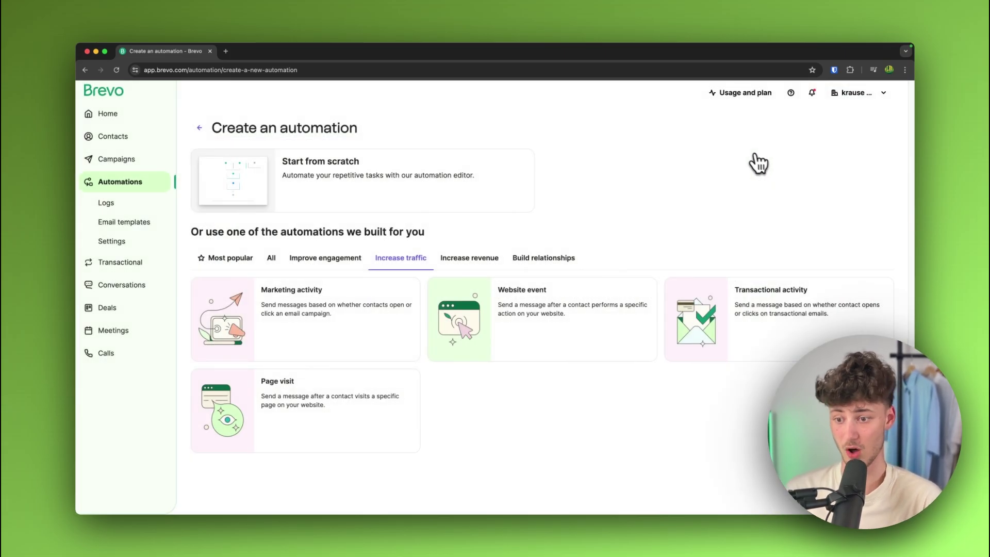
click(272, 258)
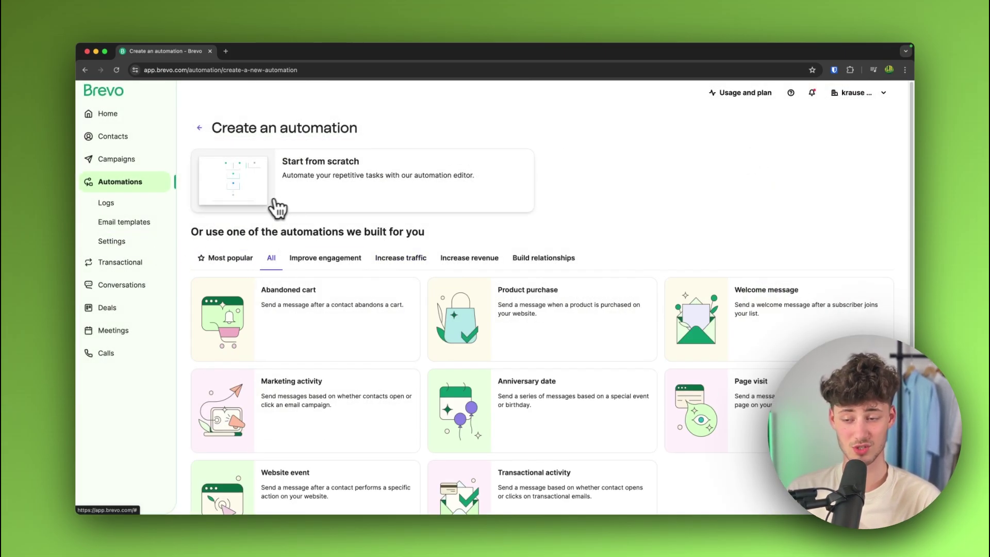
Start from scratch, name it 'Example Workflow 1', leave re-entry off, and submit
click(293, 205)
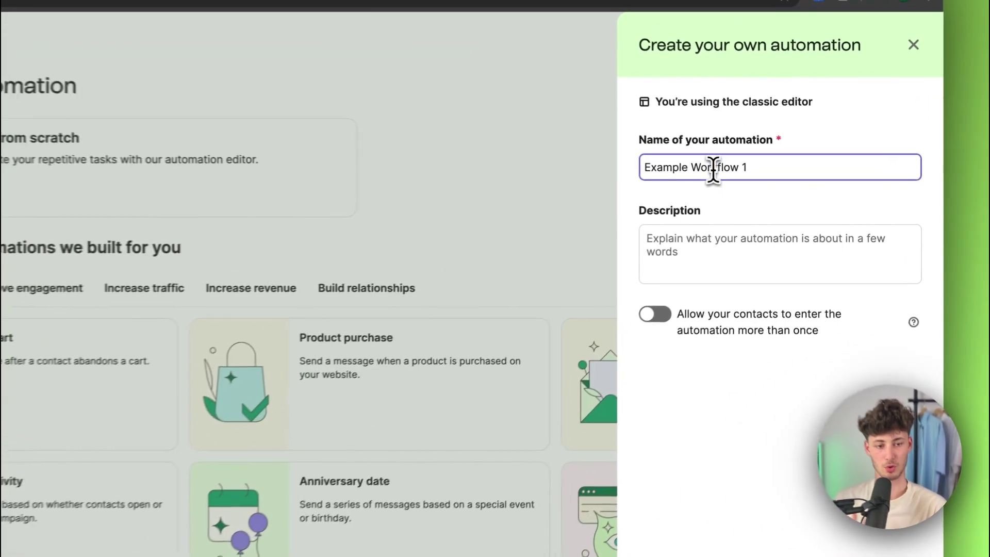
double_click(767, 180)
click(831, 180)
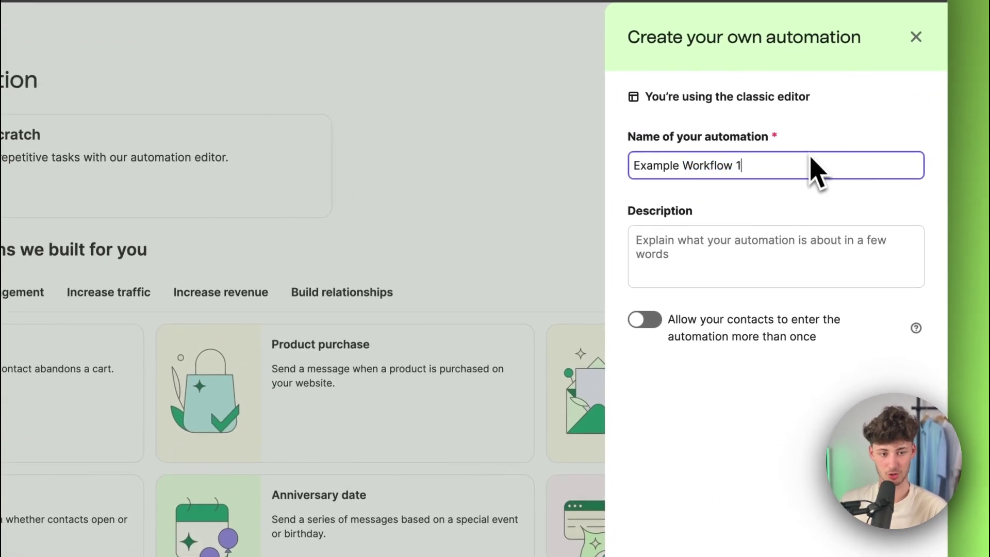
drag(705, 136, 772, 140)
click(835, 139)
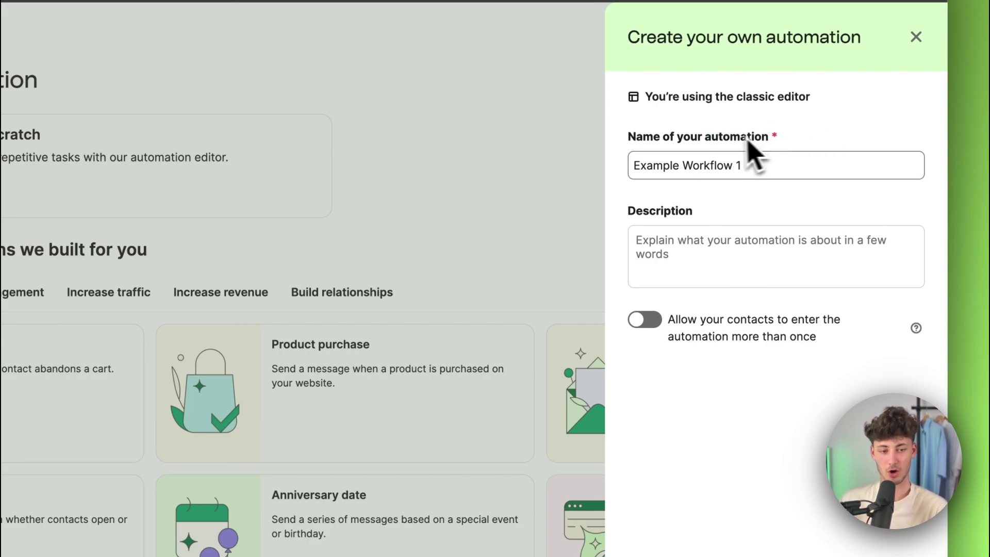
double_click(714, 137)
drag(693, 165, 769, 165)
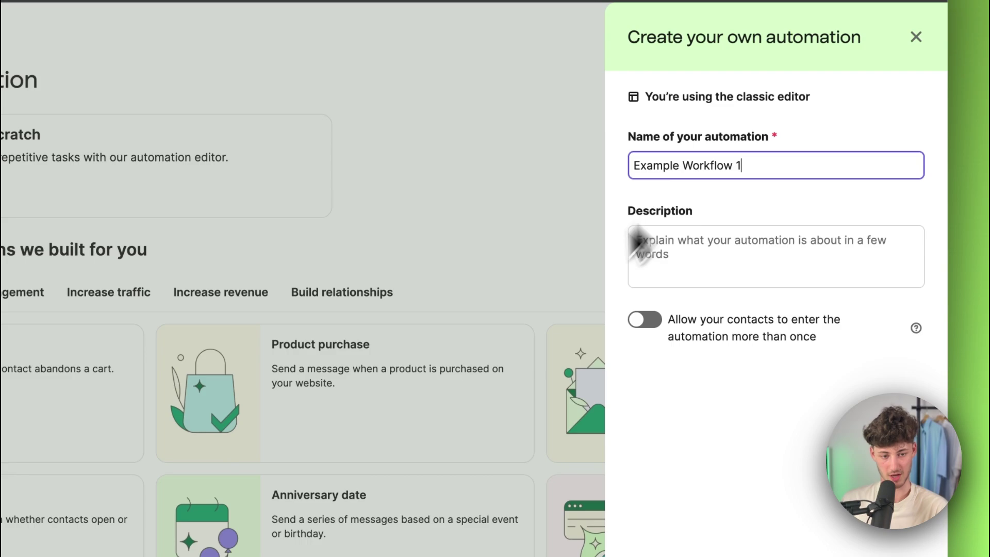
drag(630, 219, 711, 221)
click(721, 221)
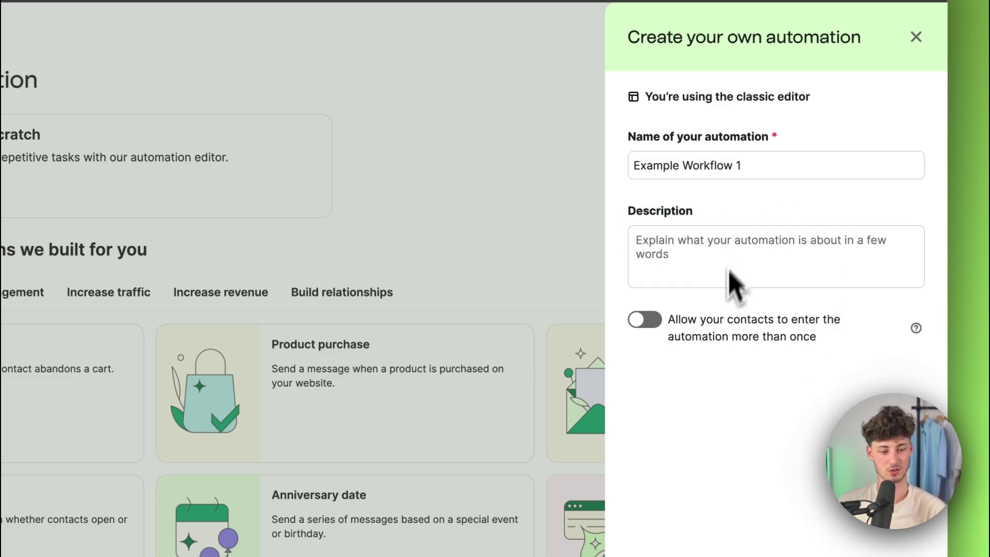
drag(680, 328, 714, 341)
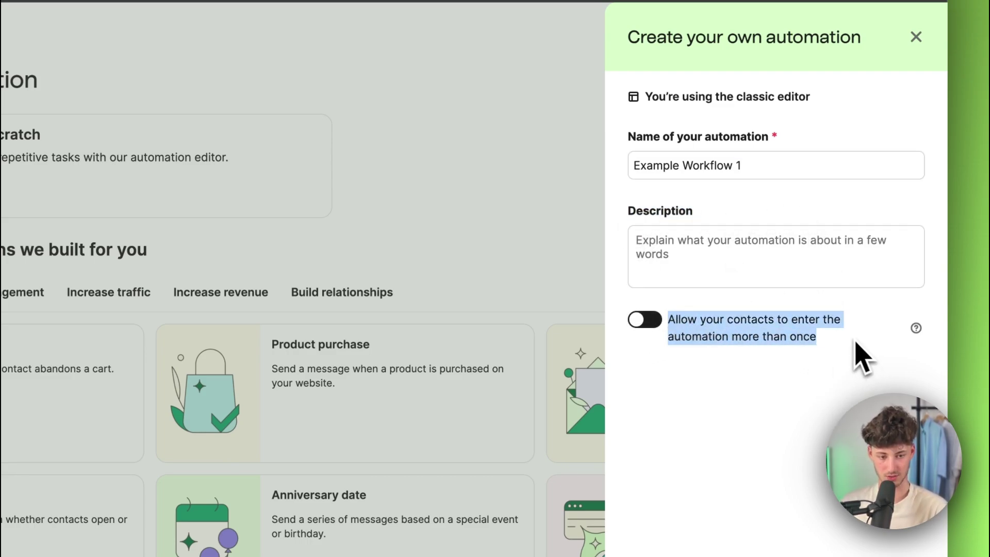
click(801, 357)
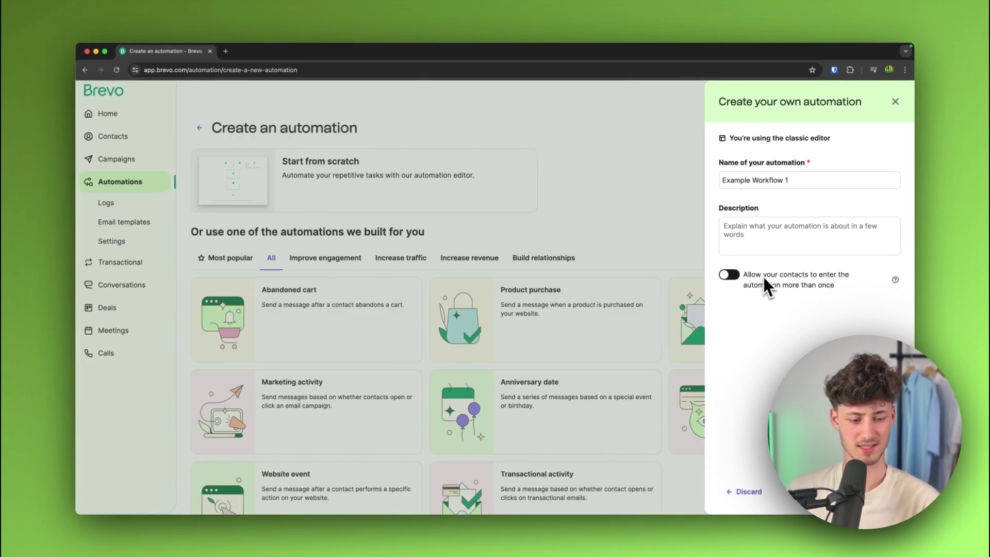
key(super+r)
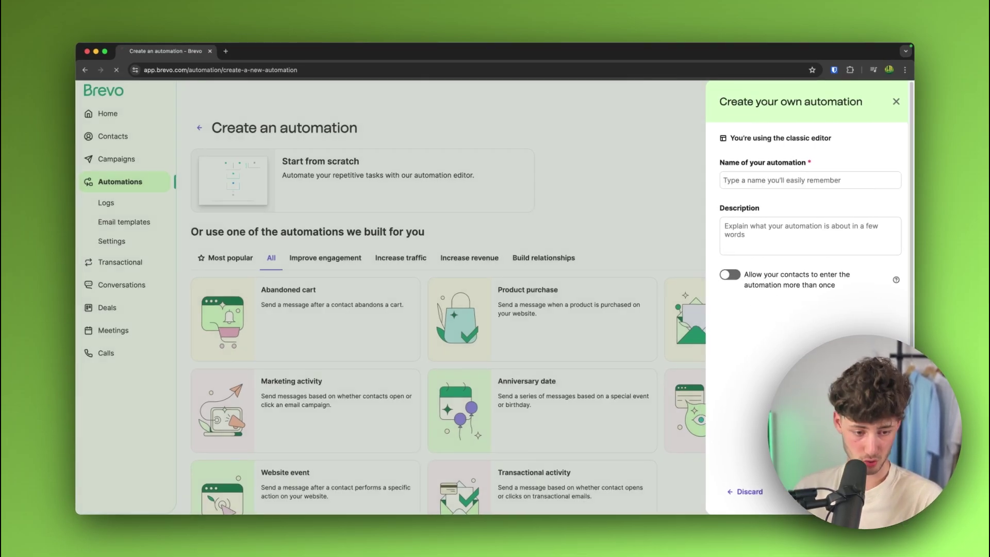
Open the Example Workflow 1 canvas and look at the Add an entry point options
click(436, 350)
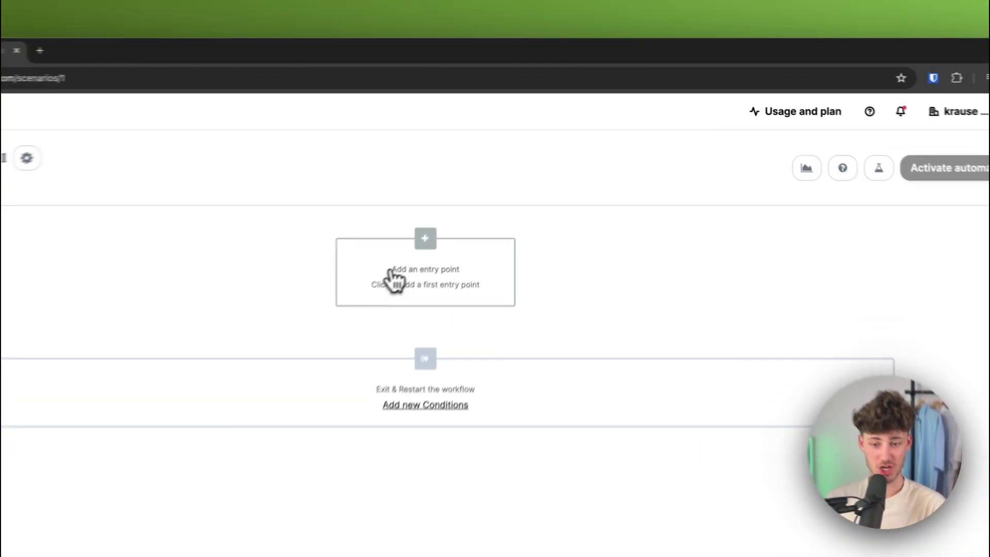
click(541, 202)
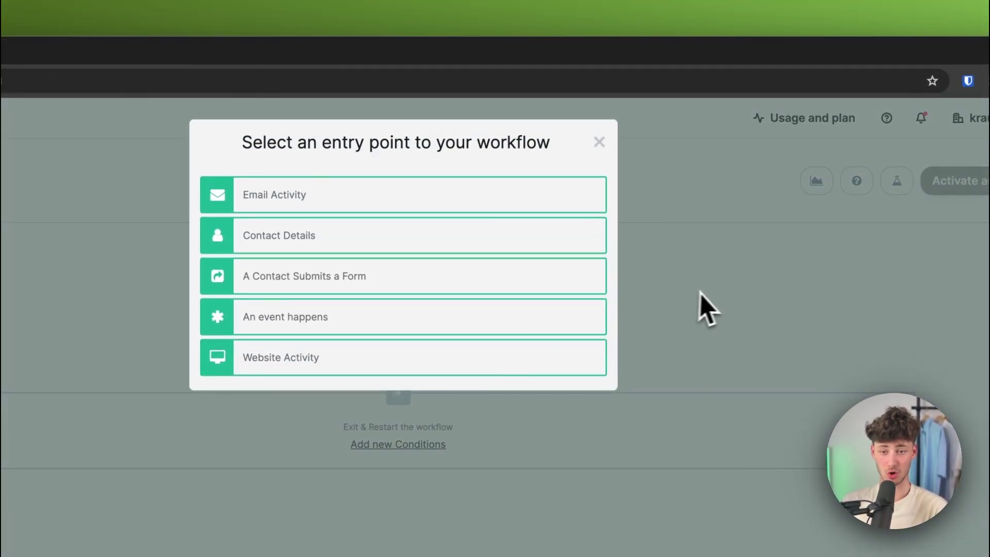
Set the entry point to 'A Contact Submits a Form' with Any Form selected
click(696, 290)
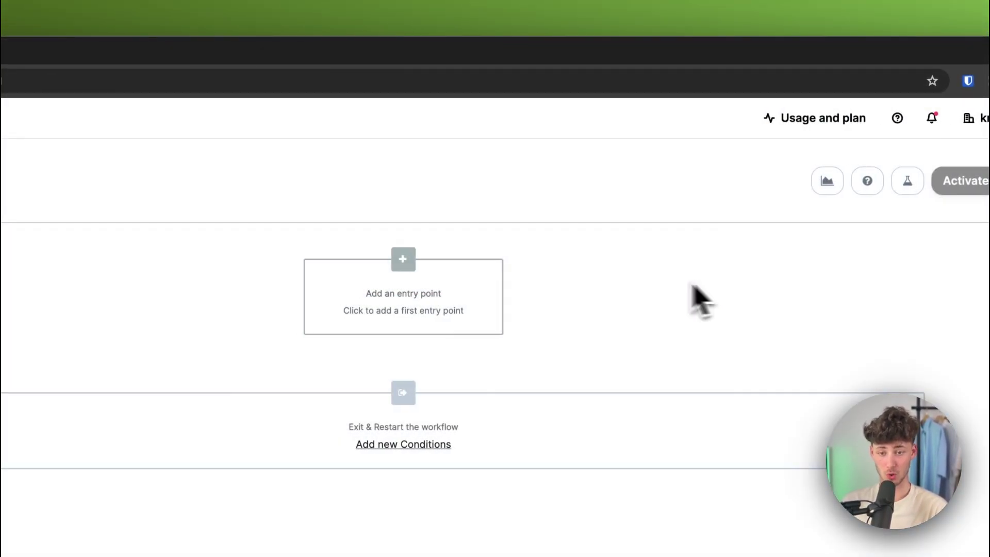
triple_click(490, 317)
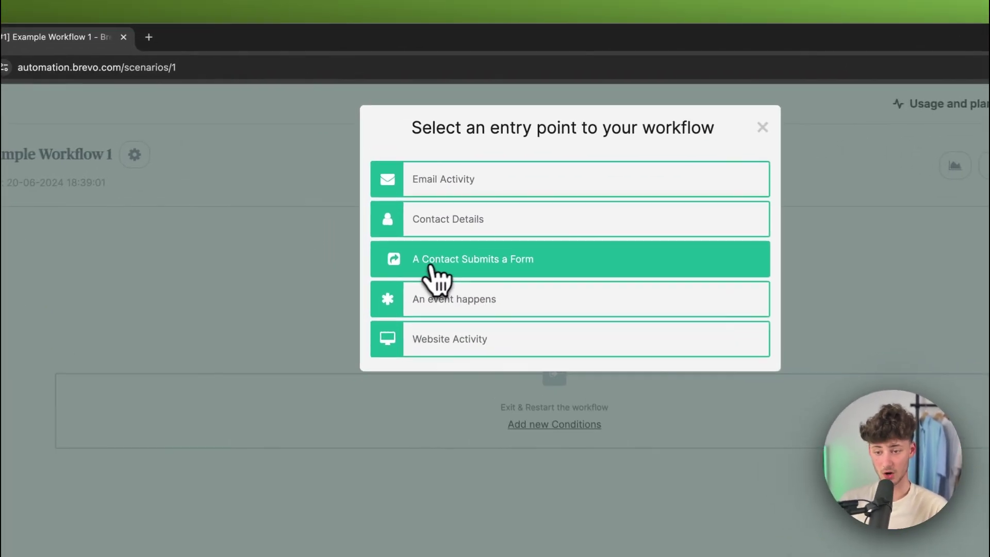
click(522, 268)
click(448, 237)
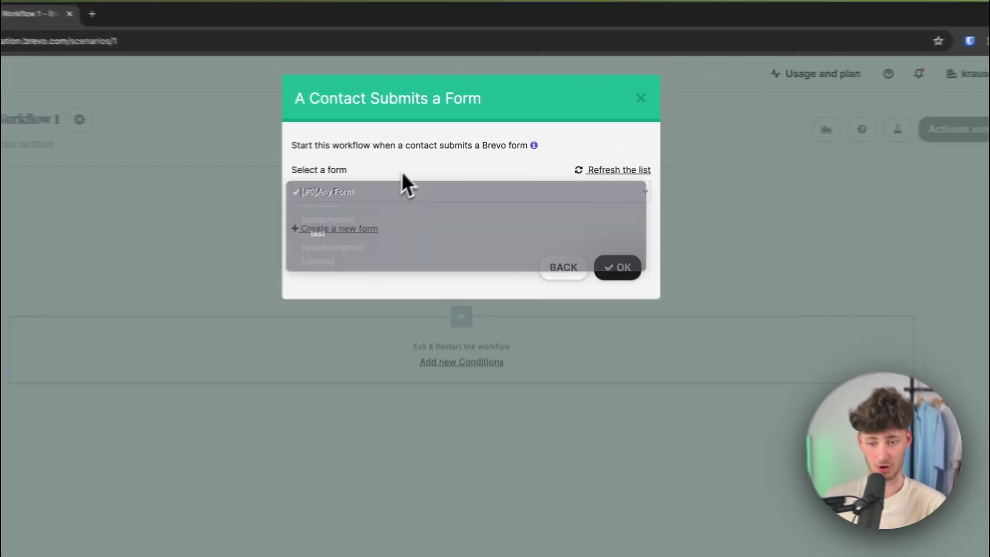
click(440, 173)
Confirm the Any Form entry point and browse further entry-point choices such as Contact Details
click(593, 232)
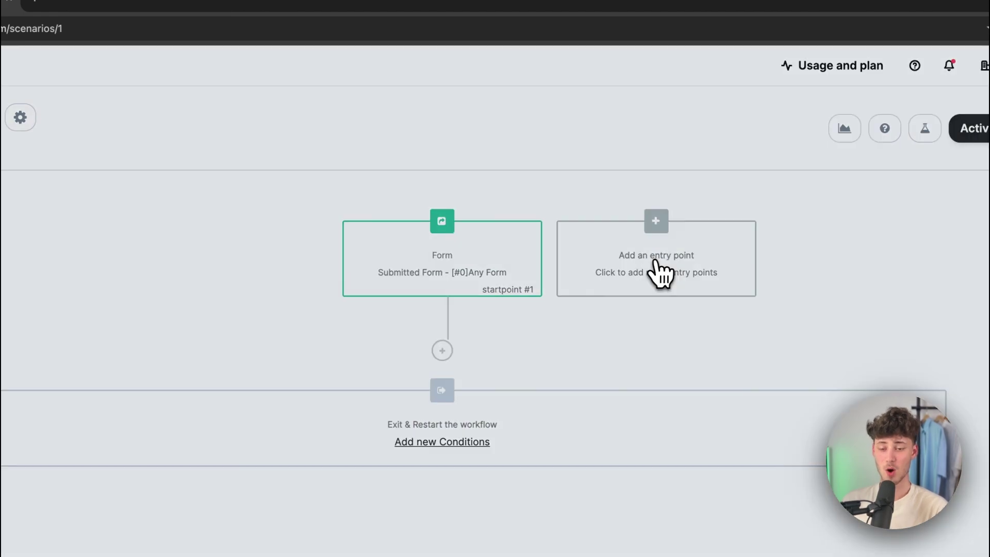
click(655, 269)
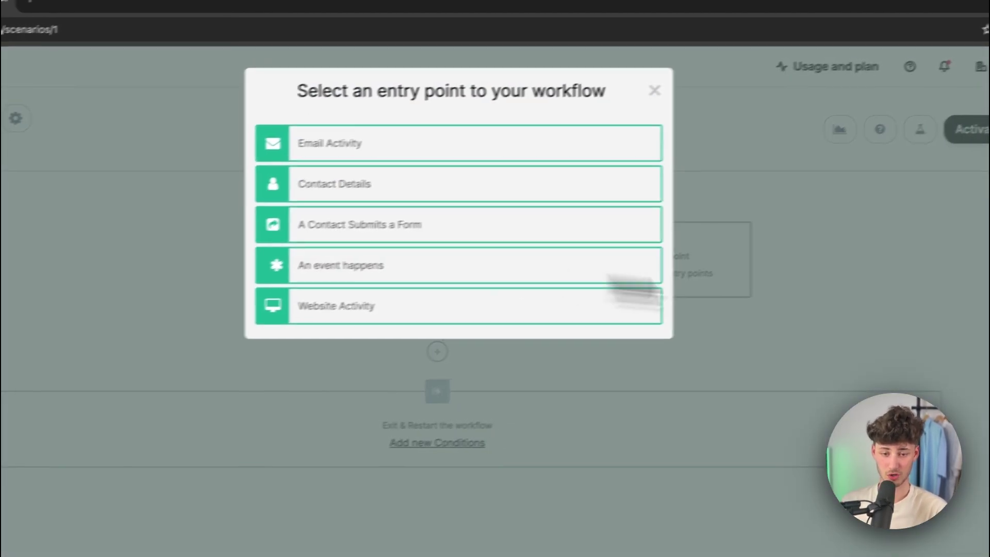
click(765, 299)
click(598, 283)
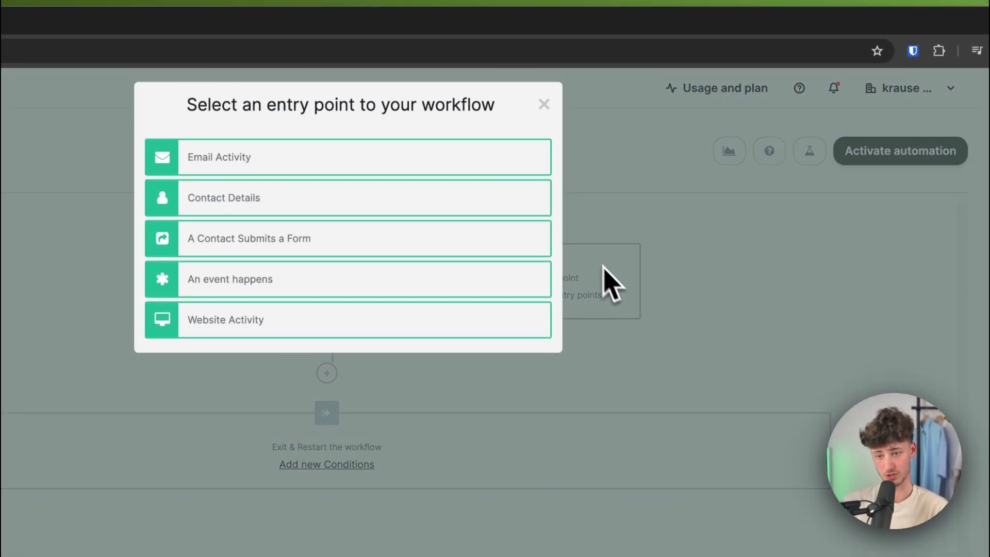
click(371, 227)
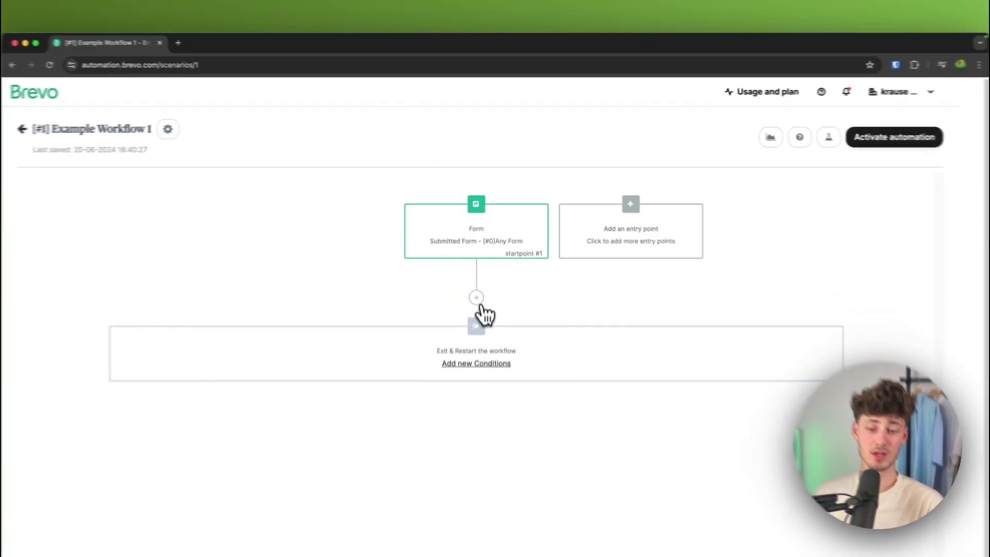
click(478, 267)
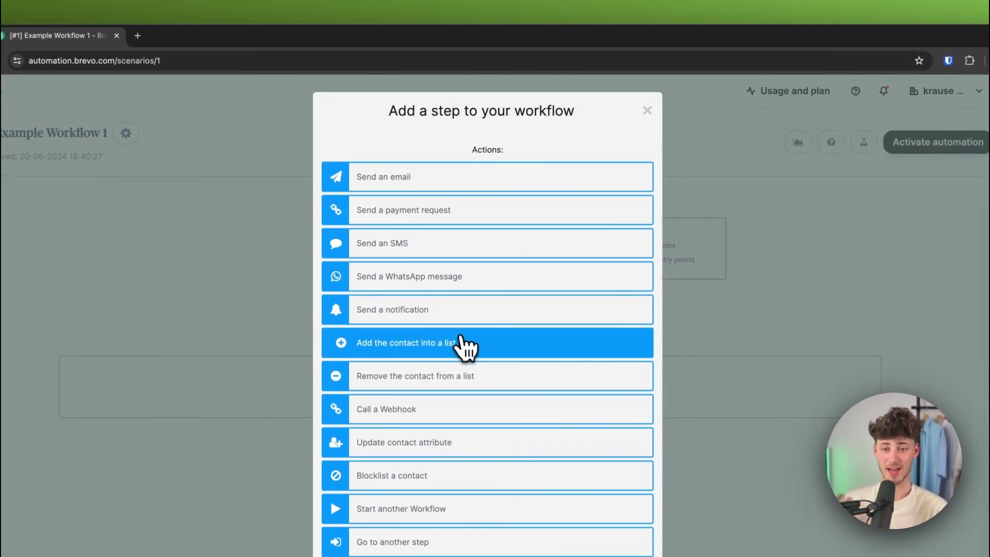
drag(385, 117, 570, 133)
click(599, 127)
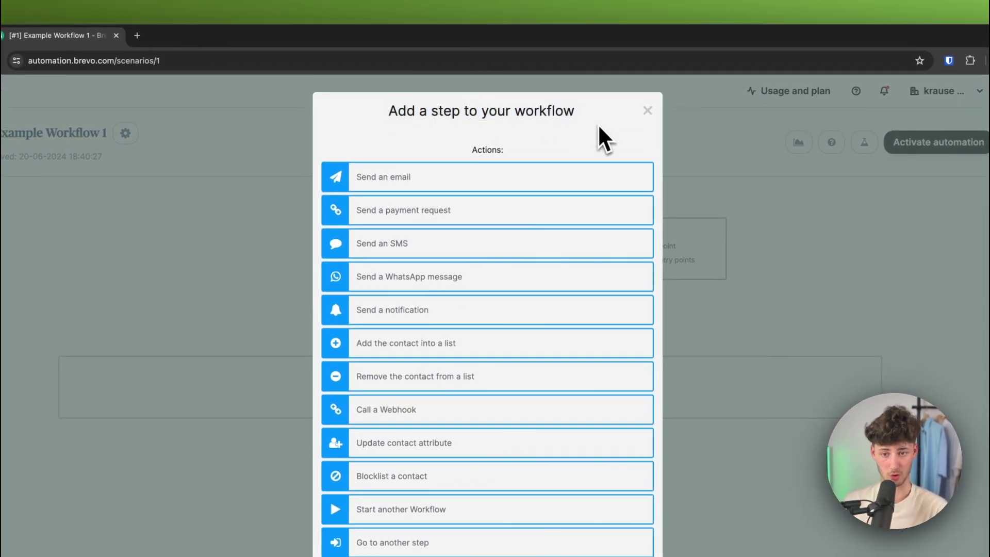
scroll(562, 224, down, 3)
scroll(552, 242, up, 3)
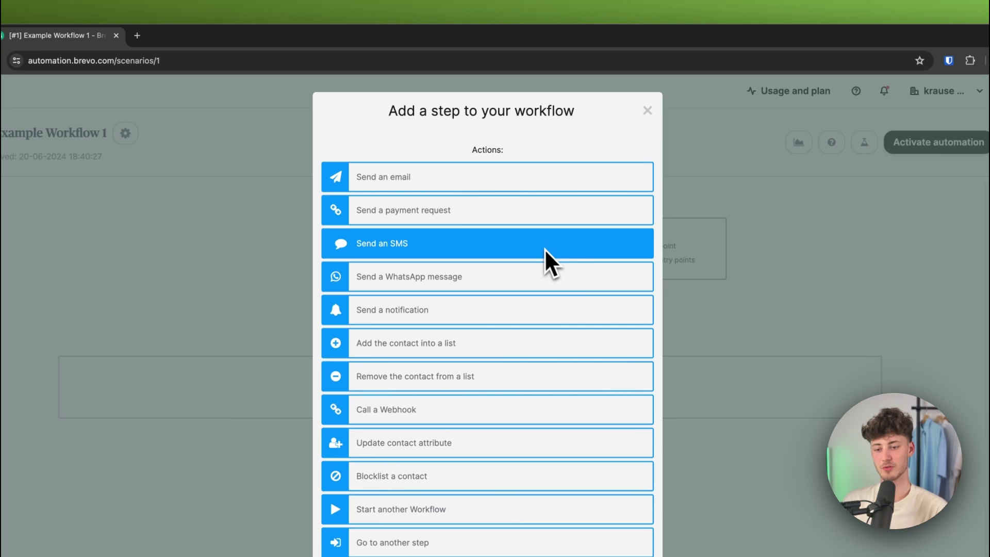
scroll(541, 210, down, 5)
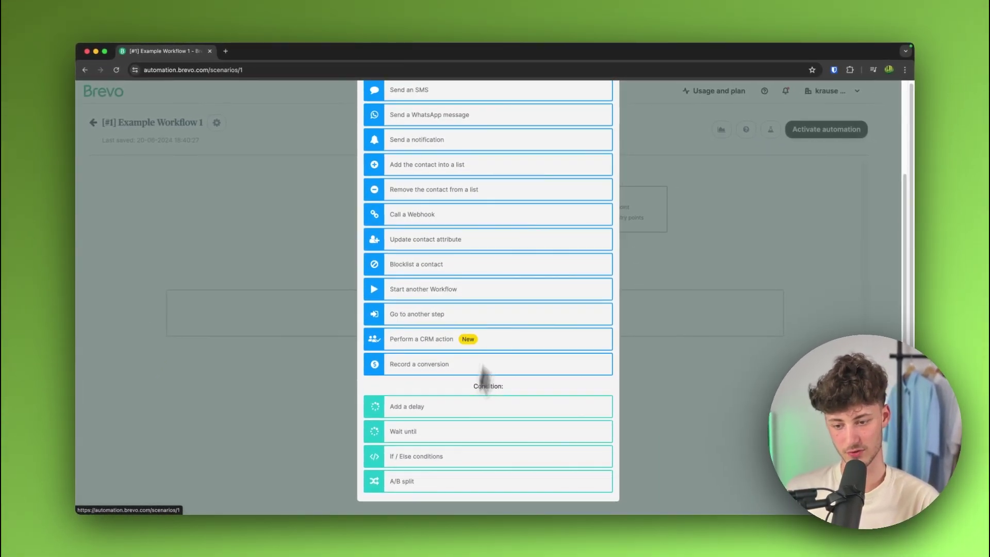
scroll(482, 372, up, 5)
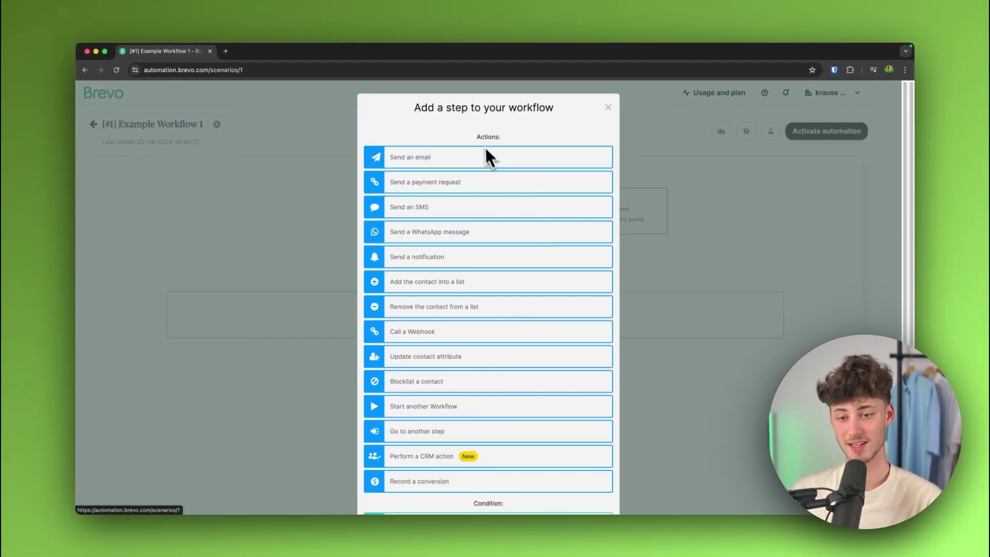
scroll(546, 155, down, 3)
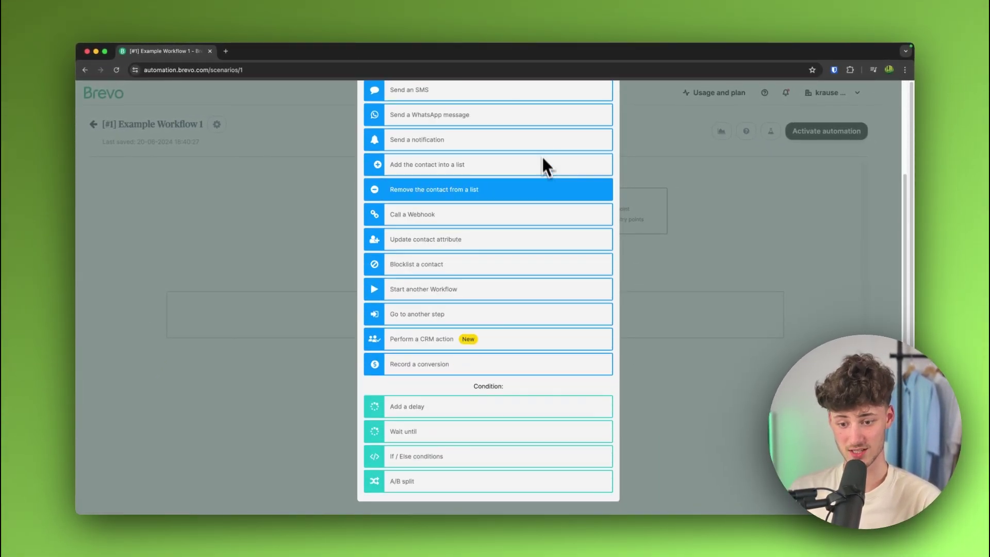
click(484, 386)
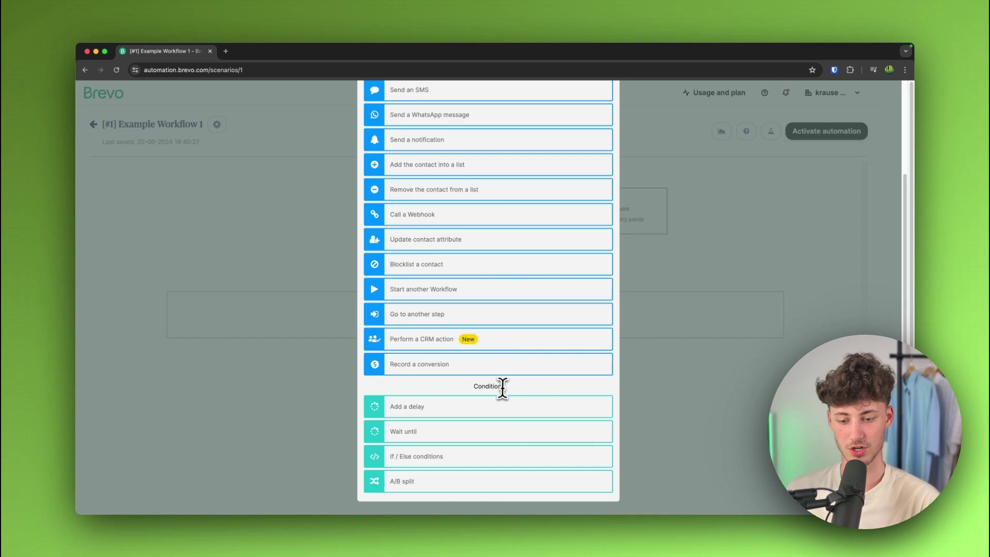
scroll(424, 411, up, 3)
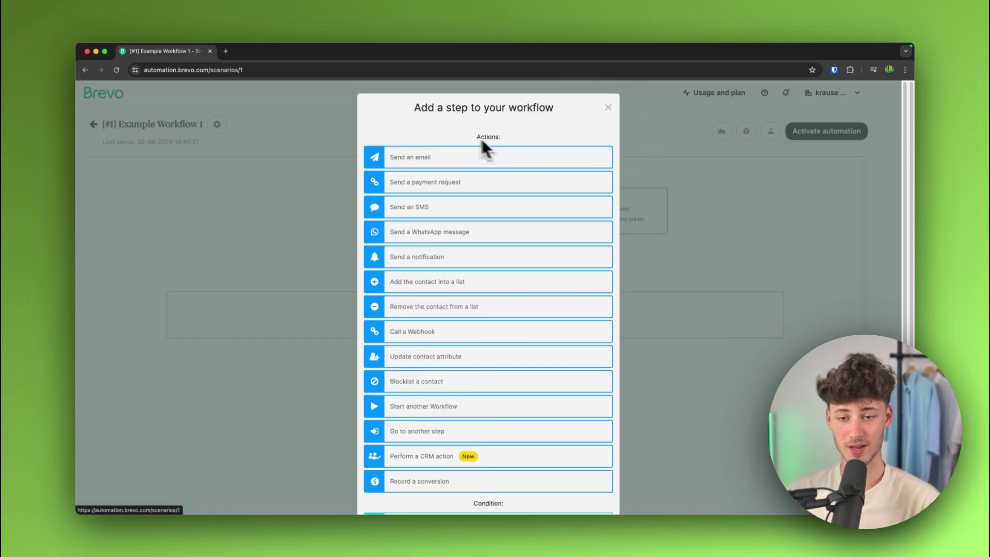
click(521, 136)
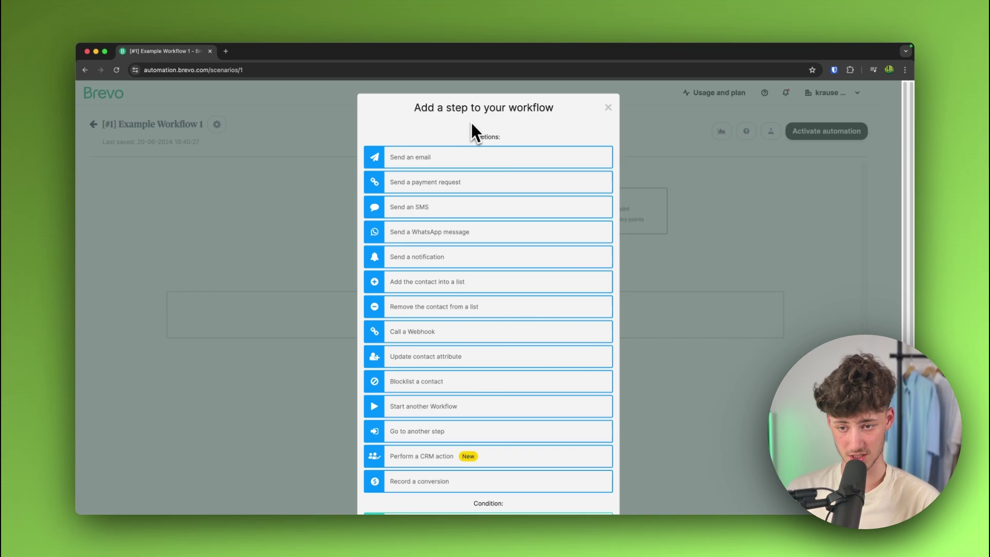
Add a Send an email step after the form, check the template list, and start a new template
click(445, 157)
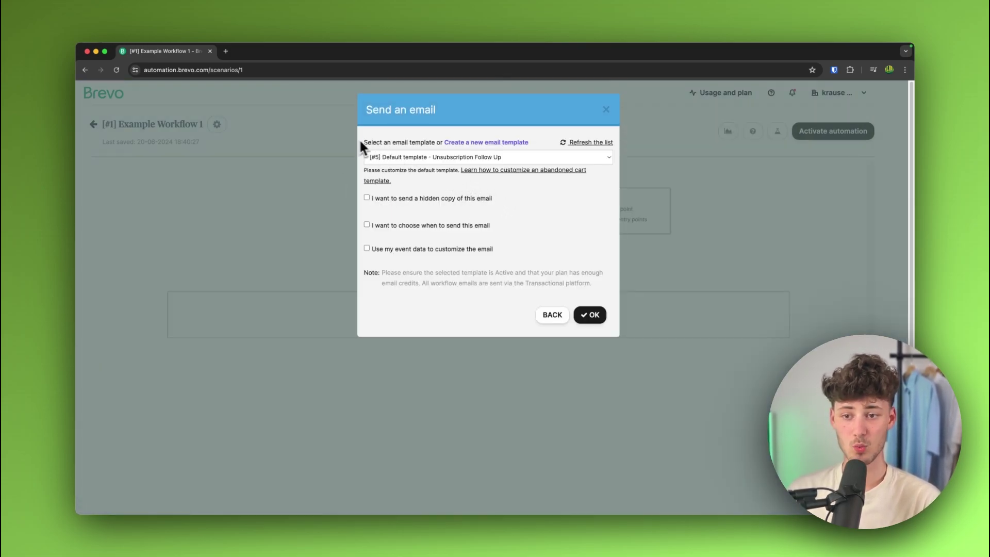
drag(361, 147, 531, 146)
key(Escape)
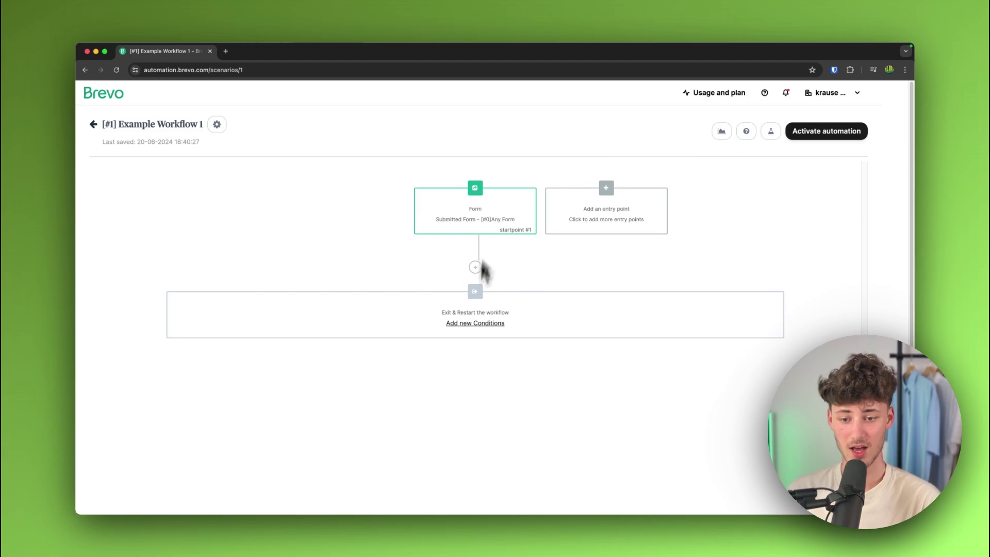
click(476, 267)
click(422, 153)
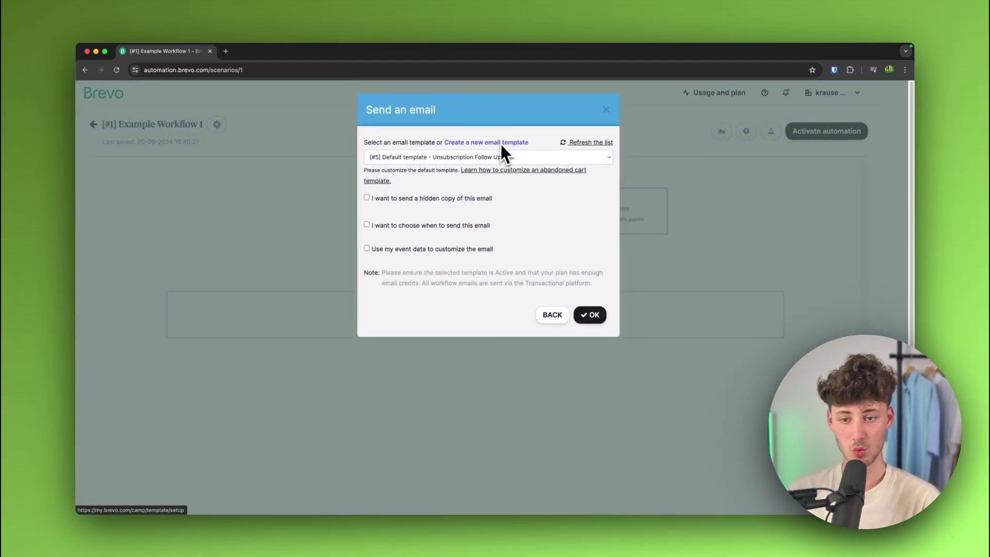
click(497, 157)
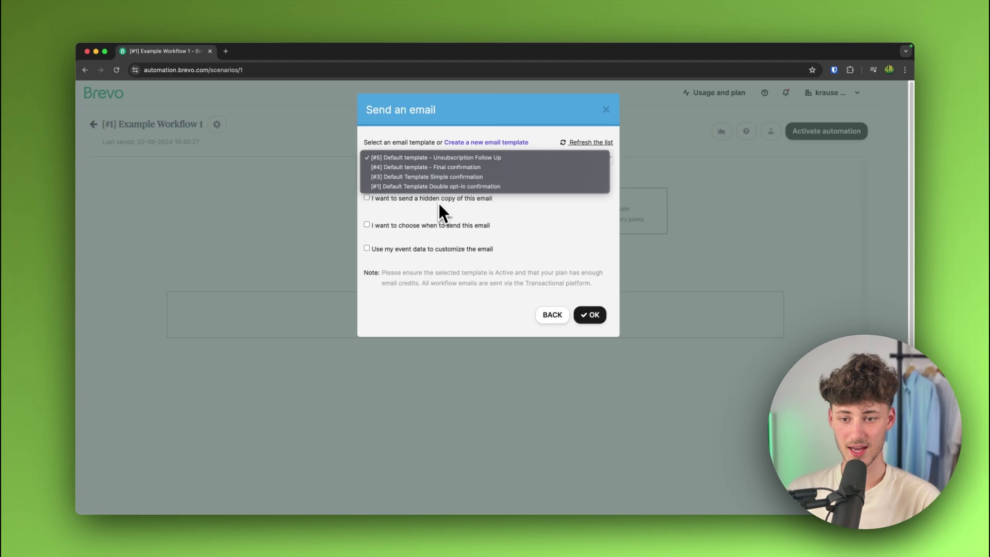
click(411, 158)
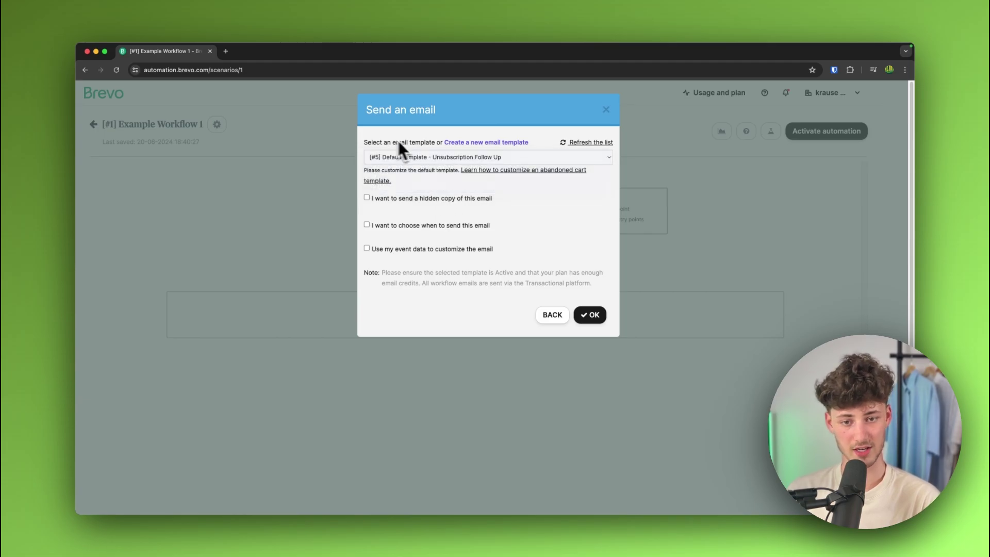
click(479, 144)
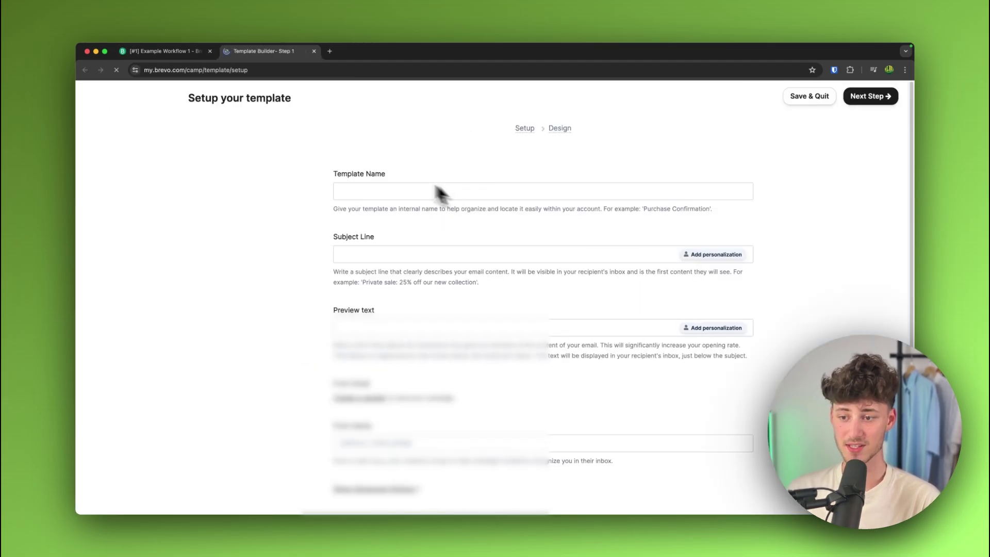
Name the template 'Email Marketing Template 1', give it subject 'Hey, thank you for...', and Save & Quit
click(357, 215)
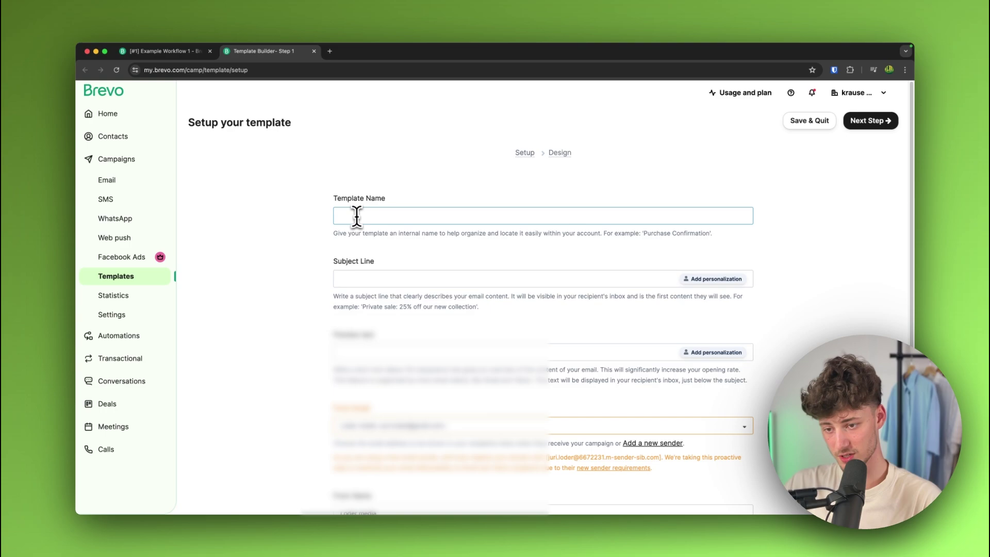
text(Email Marketing Template 1)
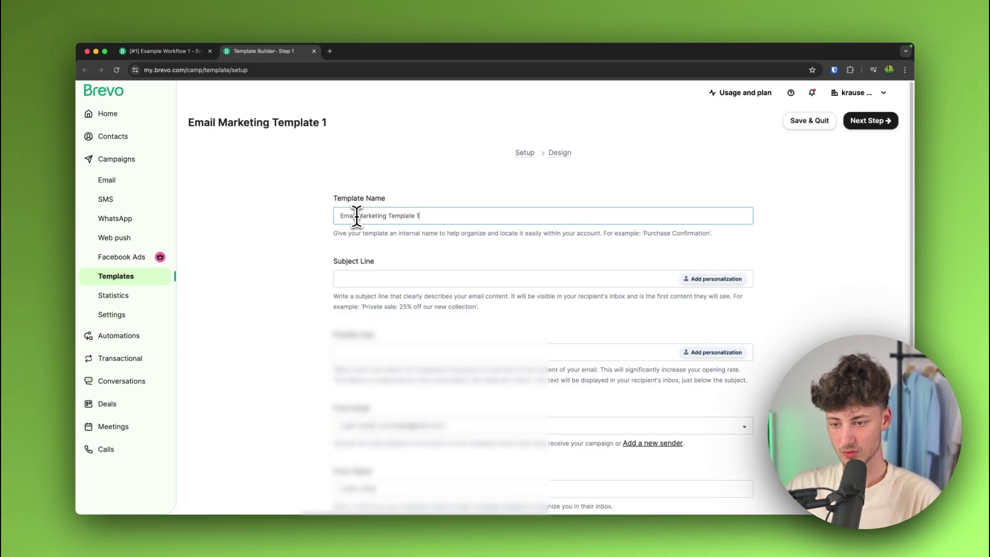
key(Tab)
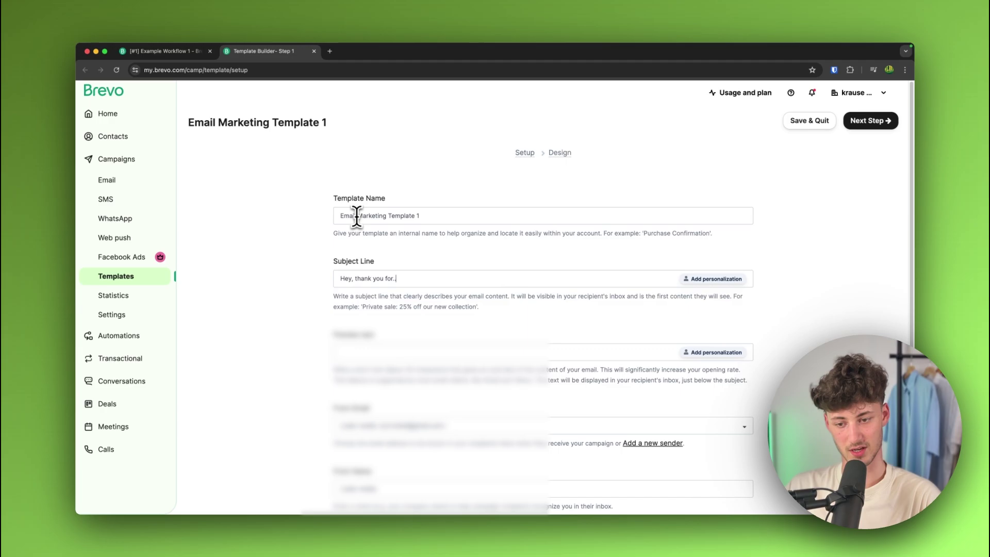
scroll(645, 242, down, 3)
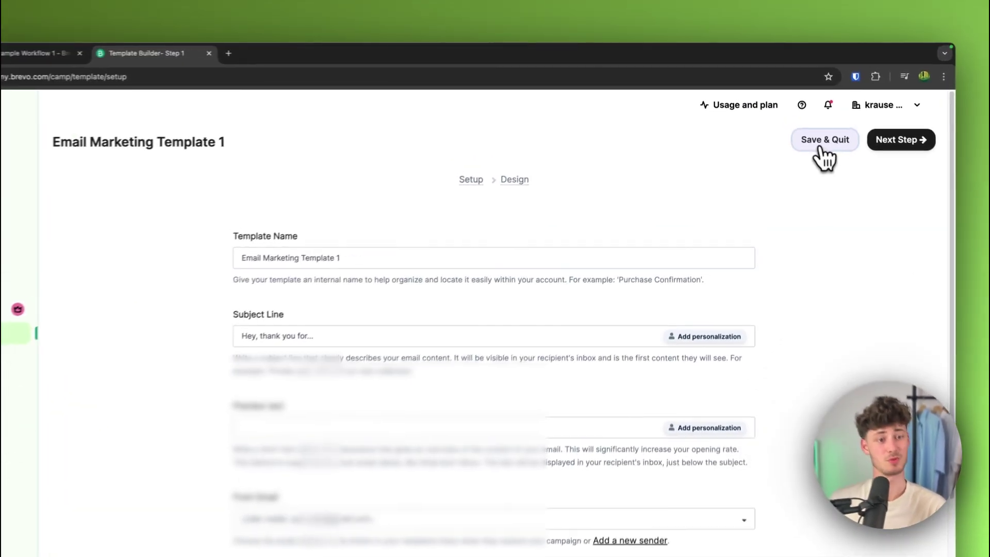
click(813, 131)
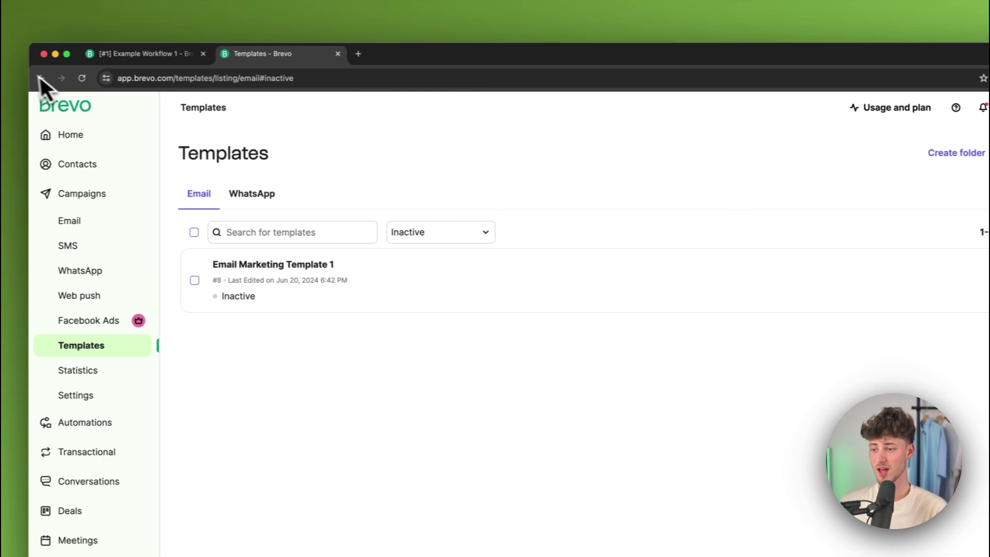
Open Email Marketing Template 1, then go to Automations and open Example Workflow 1
click(340, 291)
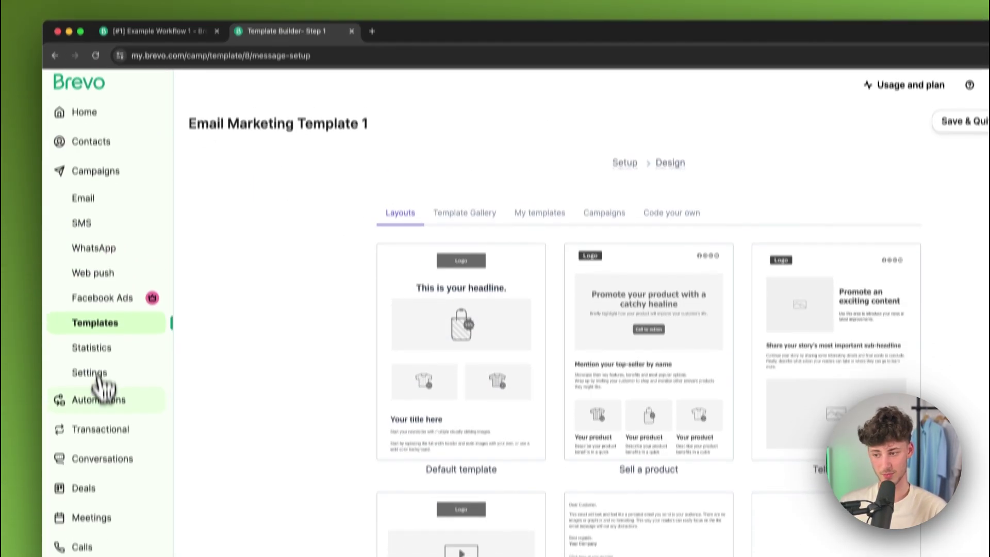
click(100, 404)
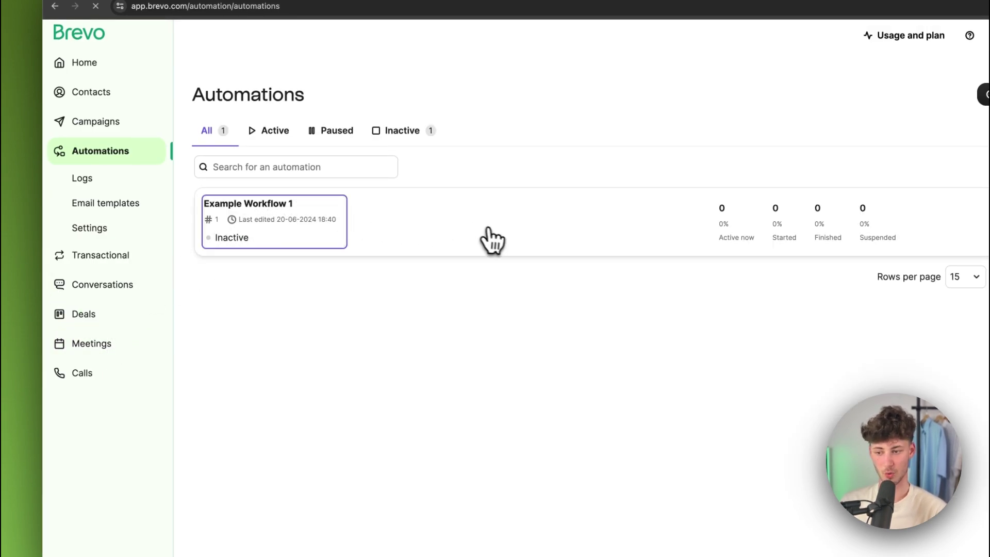
click(491, 240)
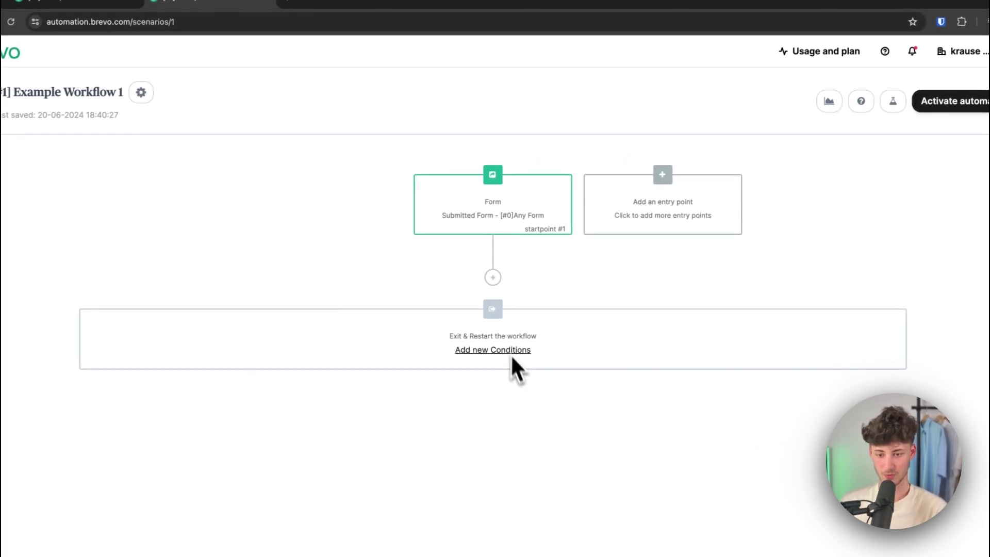
Add a Send an email step below the form entry using the Unsubscription Follow Up template
click(493, 279)
click(412, 146)
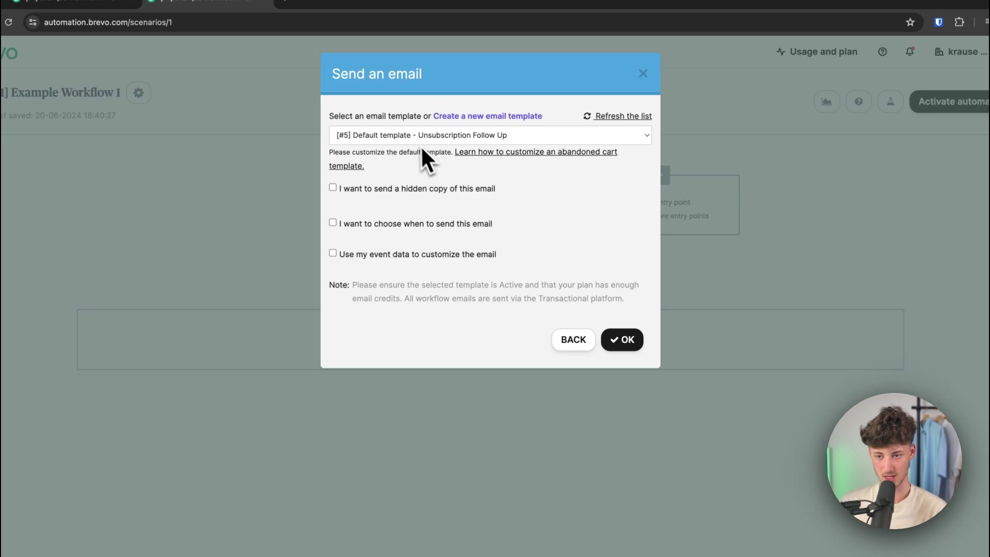
click(399, 134)
click(388, 135)
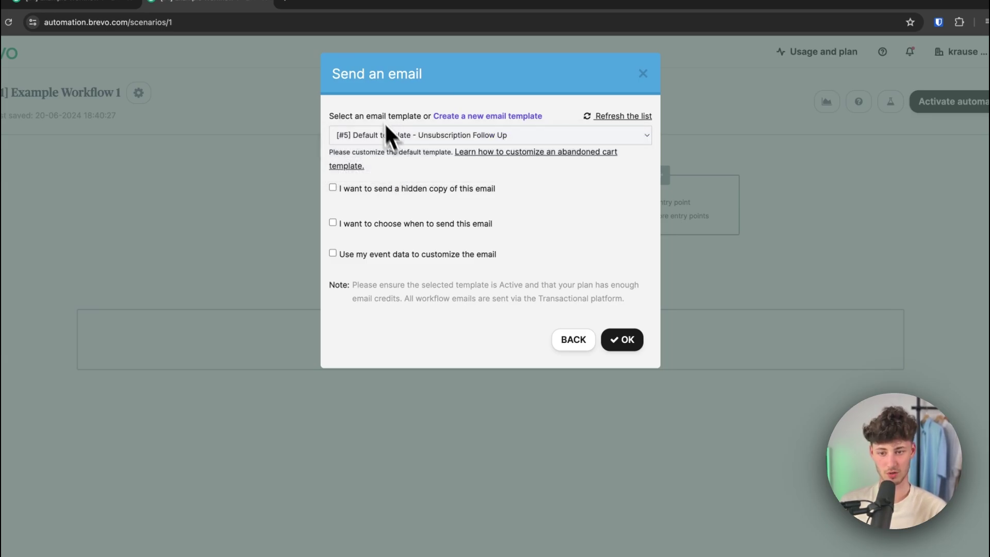
click(624, 341)
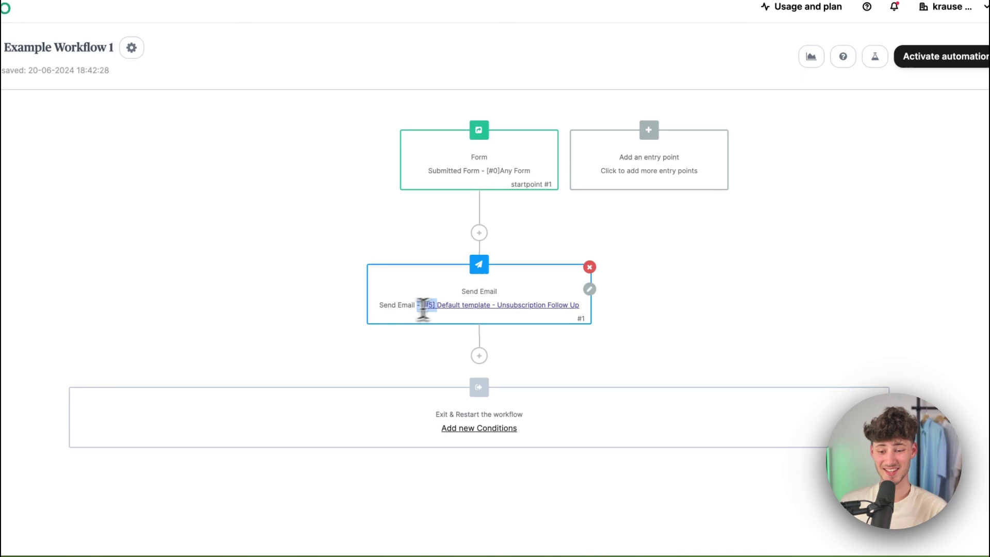
drag(418, 308, 579, 315)
click(617, 311)
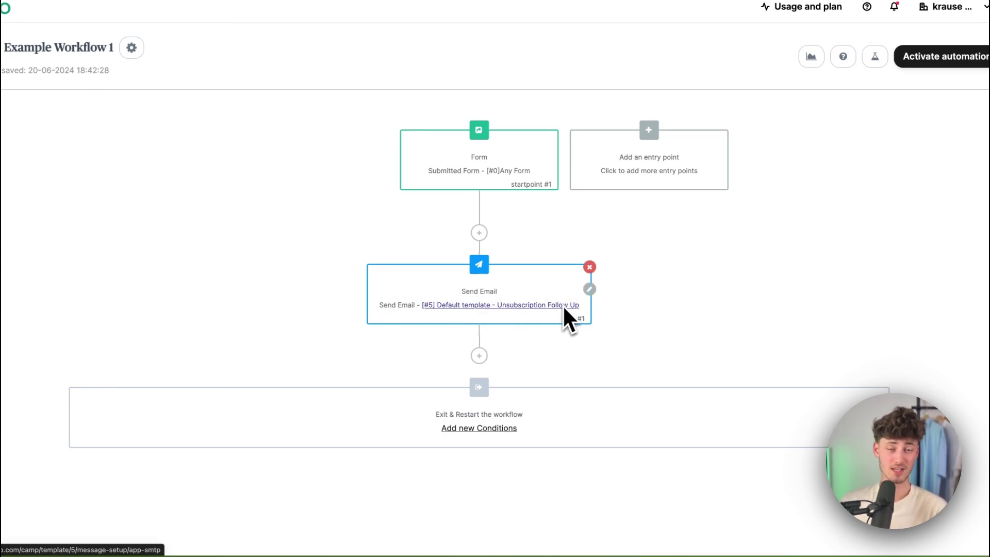
Insert a Wait delay of 1 day directly below the Send Email step
click(478, 355)
scroll(477, 360, down, 2)
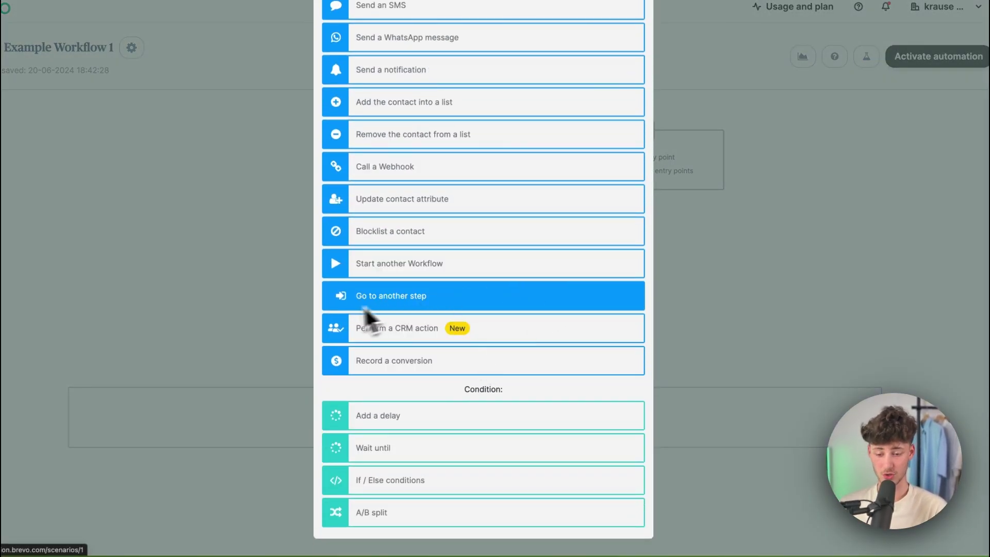
drag(457, 399, 529, 401)
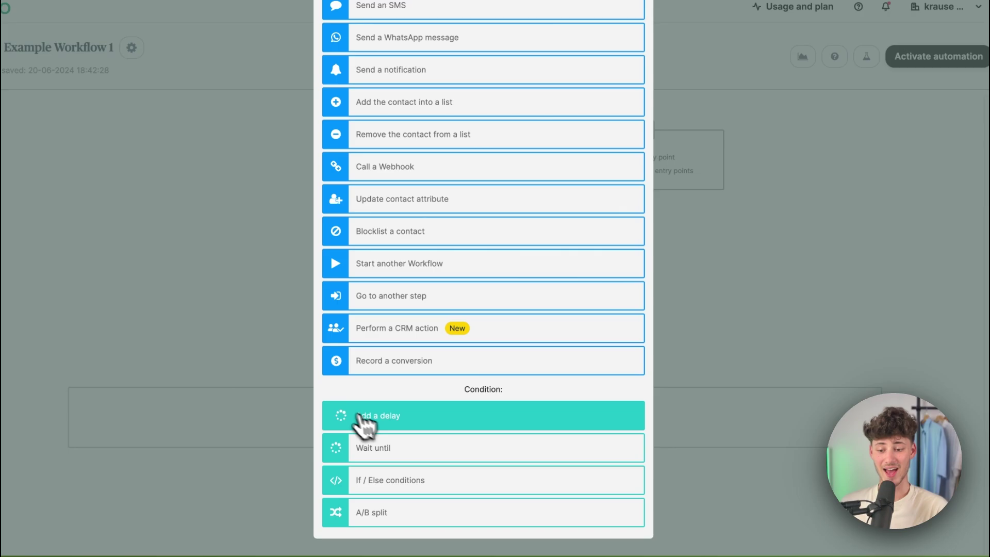
click(413, 428)
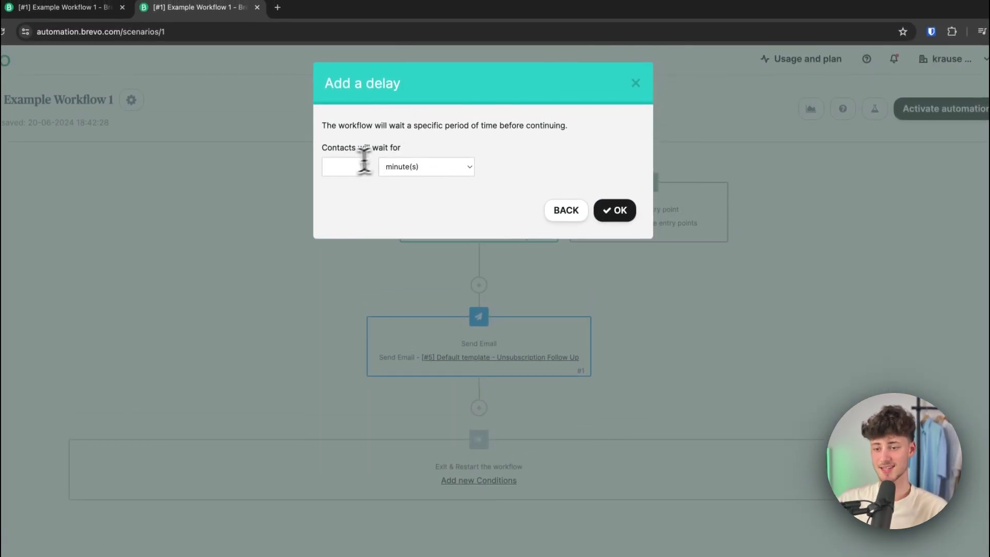
click(337, 163)
click(431, 166)
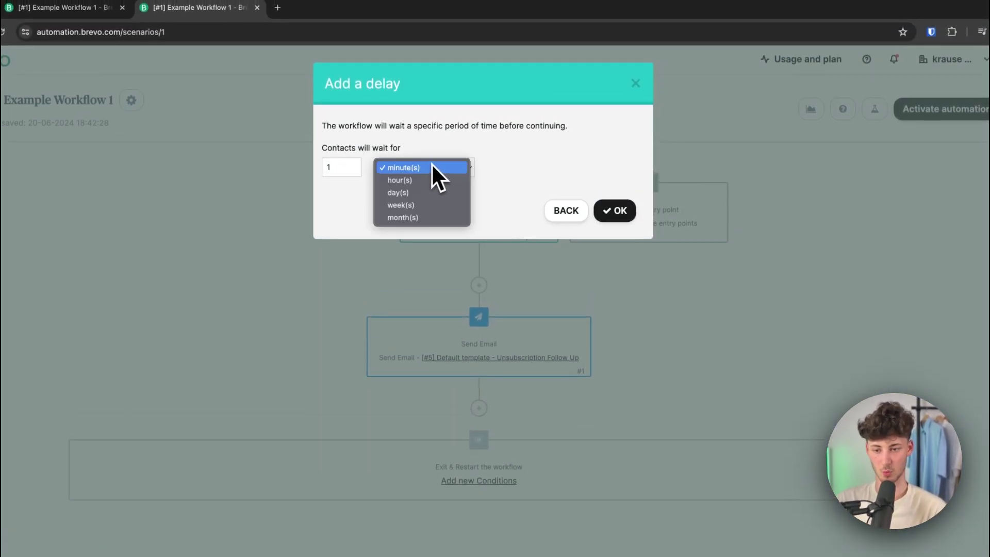
click(416, 191)
click(628, 220)
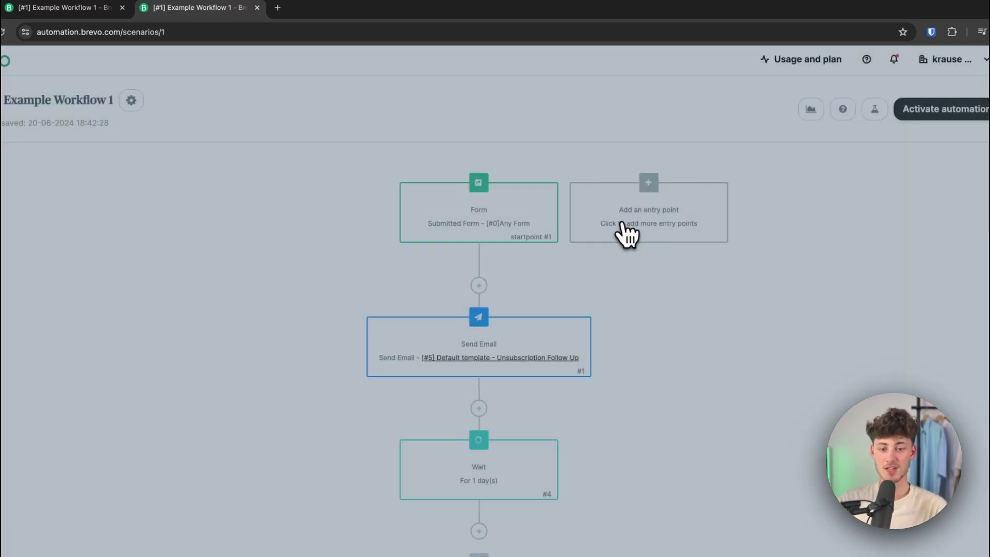
Open the step picker below the one-day wait and browse its actions and conditions
scroll(595, 255, down, 2)
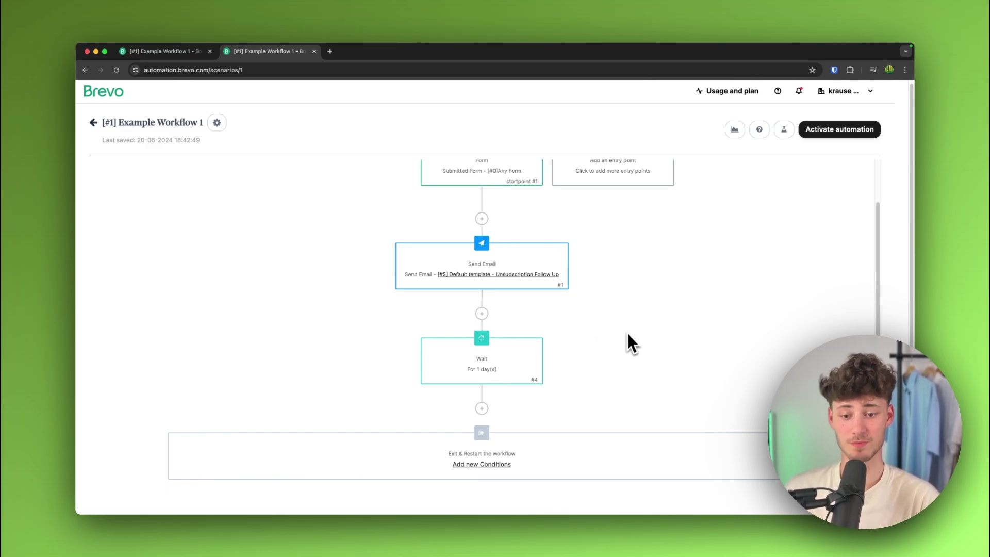
mouse_move(469, 356)
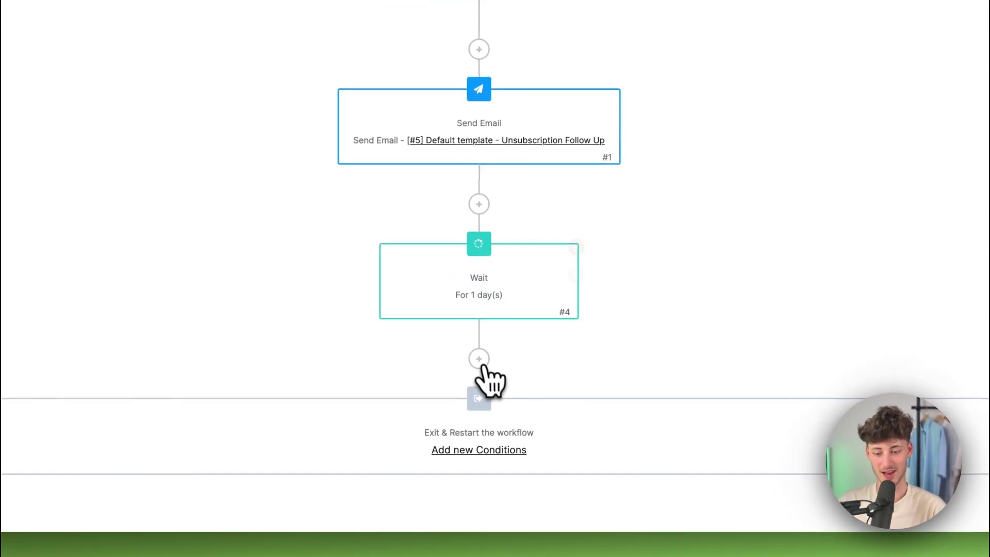
click(481, 362)
scroll(519, 380, down, 2)
scroll(531, 364, up, 4)
scroll(528, 361, down, 4)
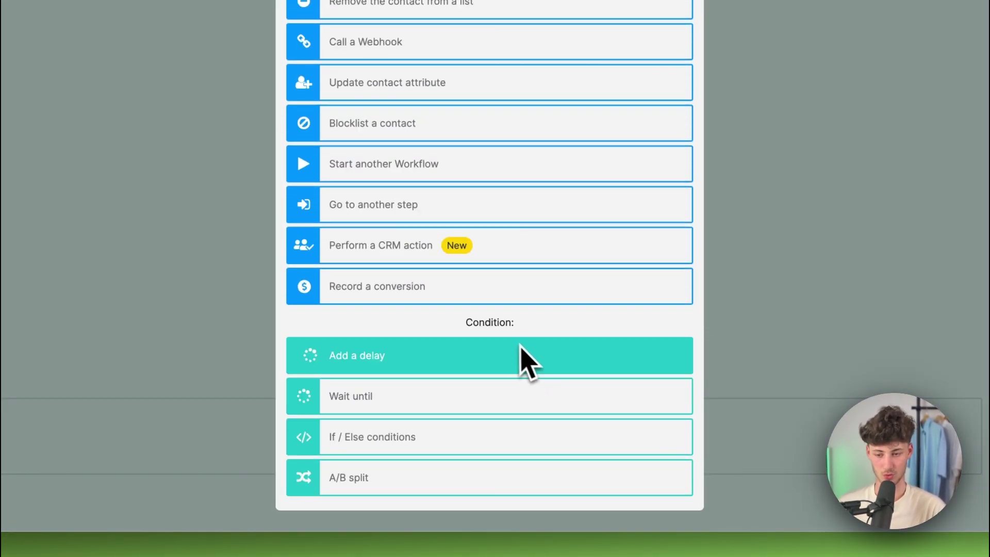
scroll(516, 366, up, 5)
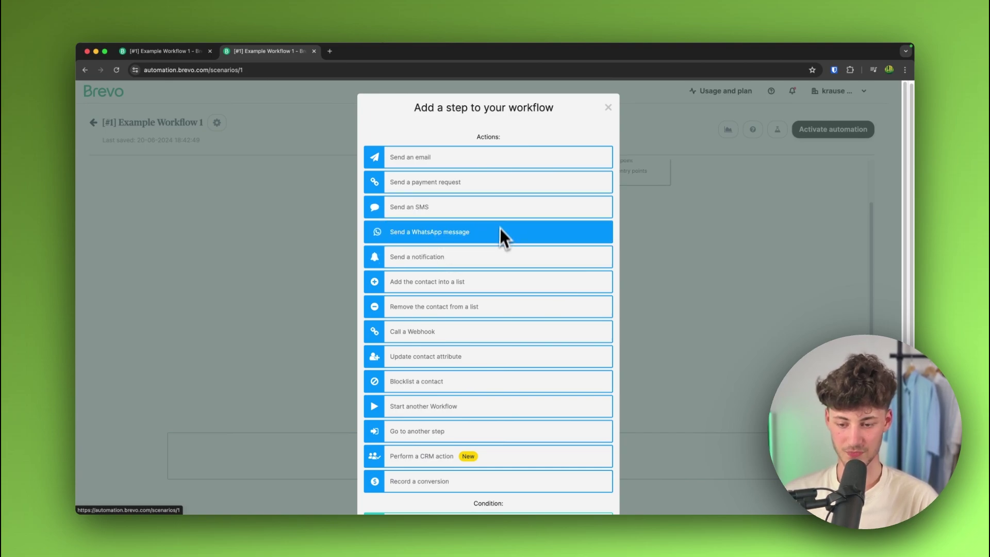
scroll(479, 257, down, 3)
scroll(444, 273, up, 2)
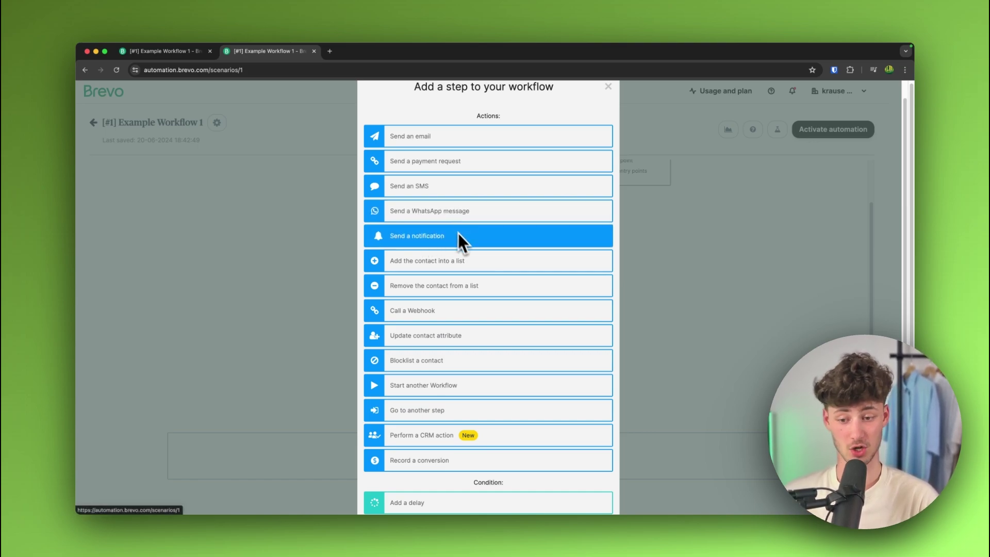
scroll(462, 238, down, 2)
scroll(460, 297, up, 1)
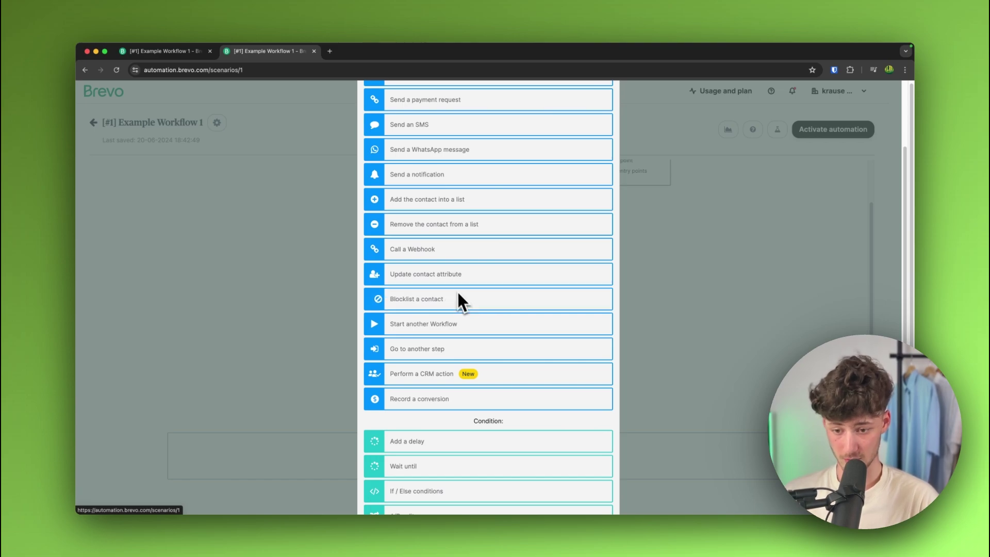
scroll(401, 287, down, 1)
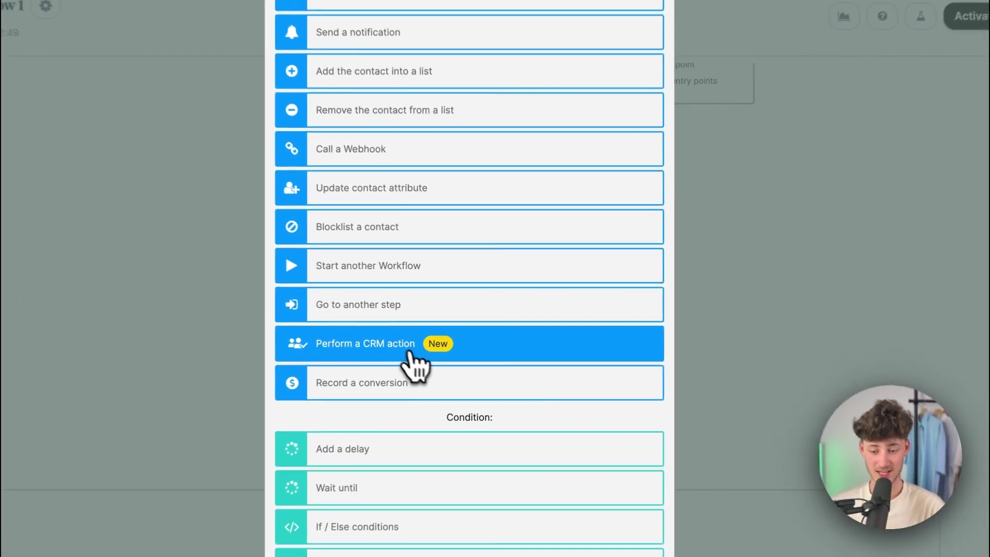
Add a Create a deal CRM action with prefix EMAIL, Deals Pipeline, and stage Qualifying
click(444, 351)
scroll(474, 353, down, 2)
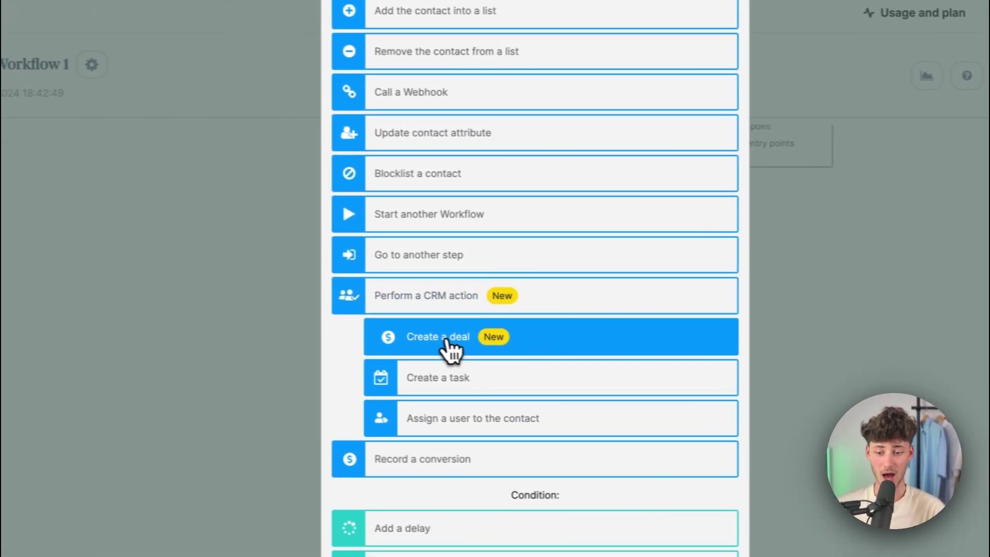
click(388, 340)
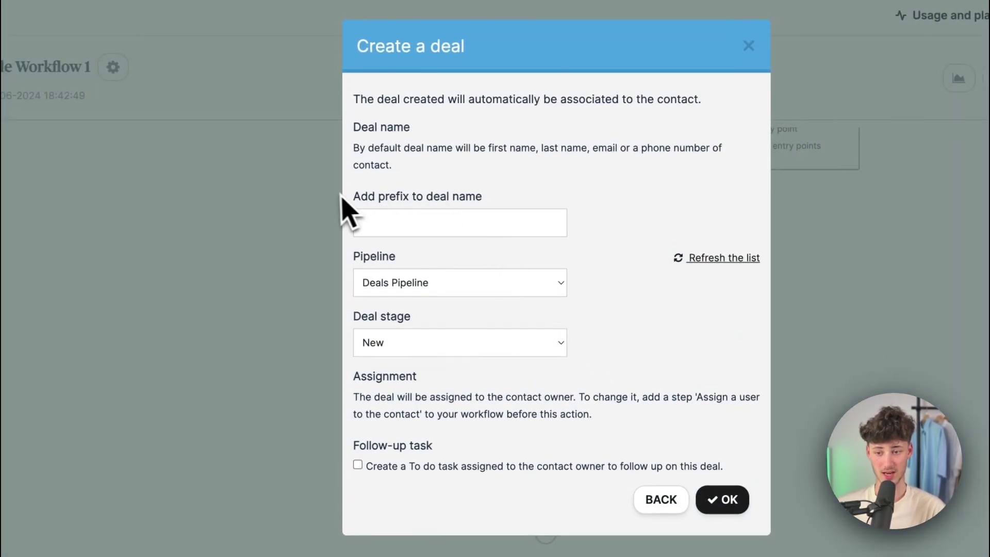
click(484, 216)
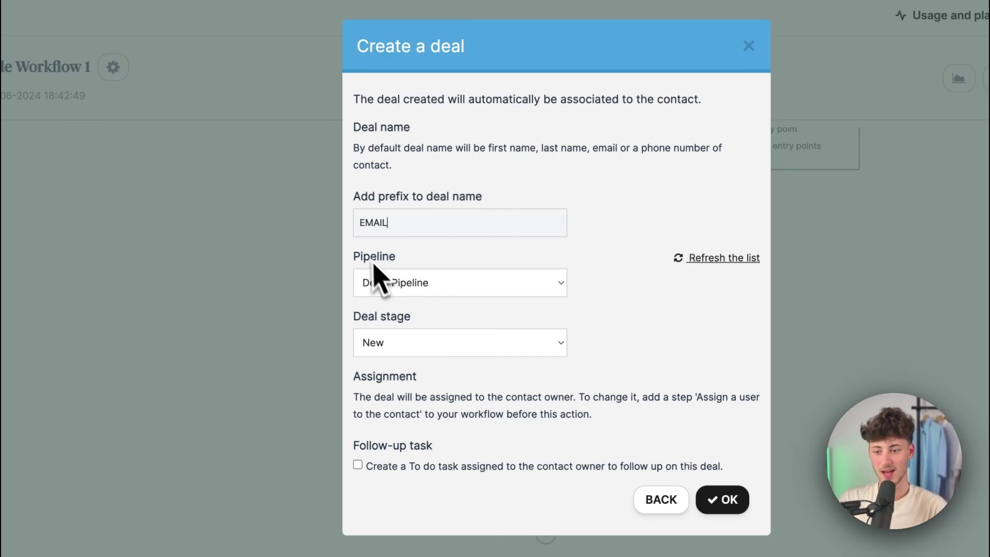
click(477, 278)
click(478, 282)
click(464, 342)
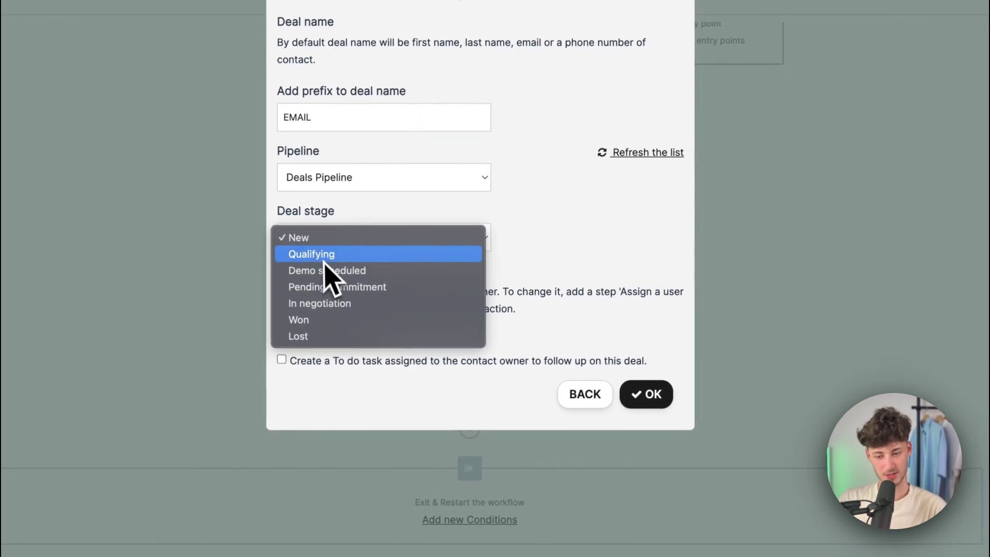
click(324, 255)
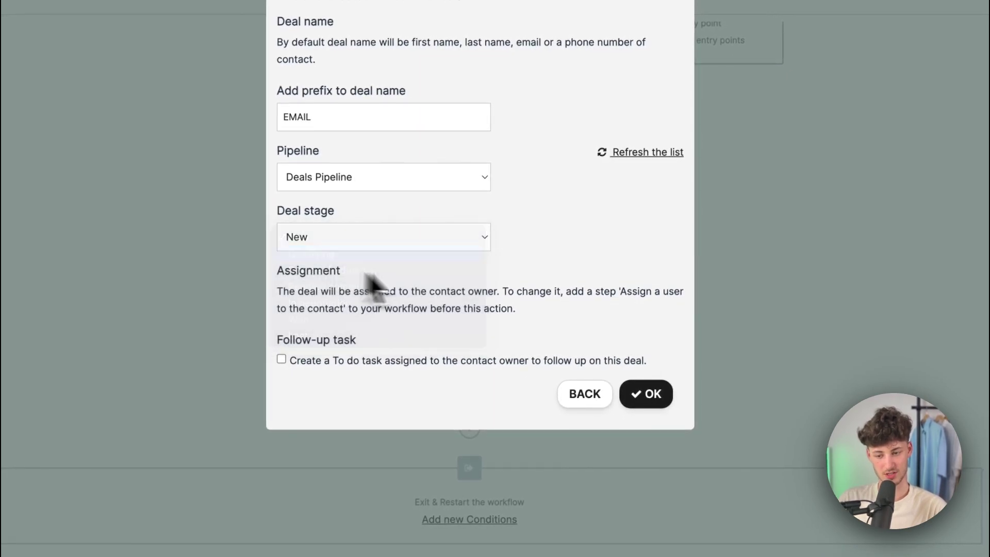
click(342, 238)
click(537, 217)
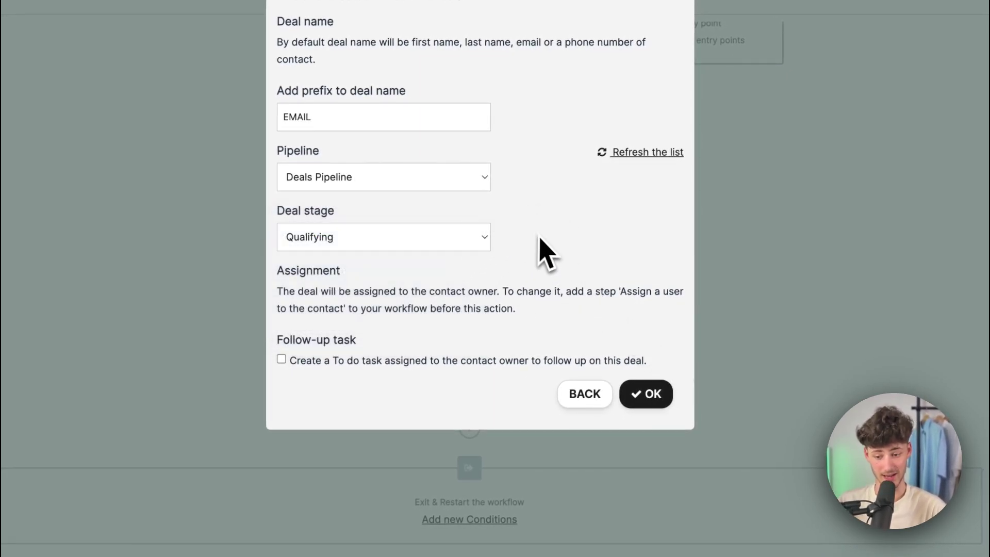
Add a follow-up task for the contact owner due Immediately, and confirm the deal step
click(294, 363)
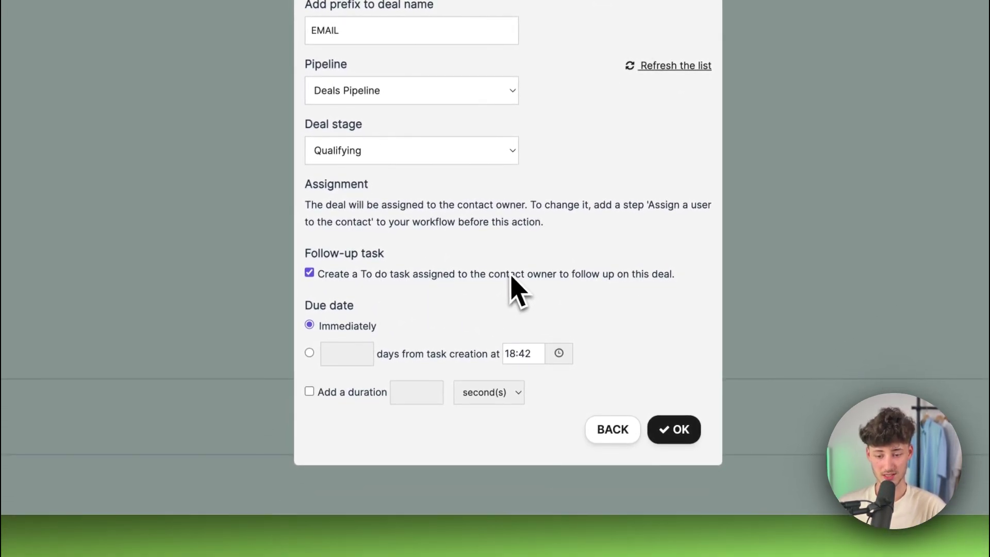
drag(471, 274, 629, 270)
click(655, 270)
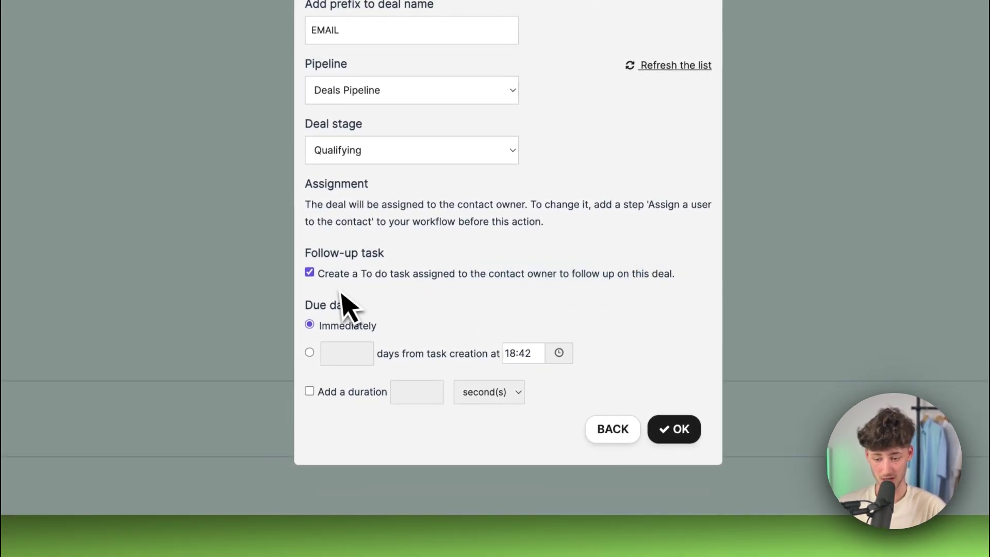
click(310, 354)
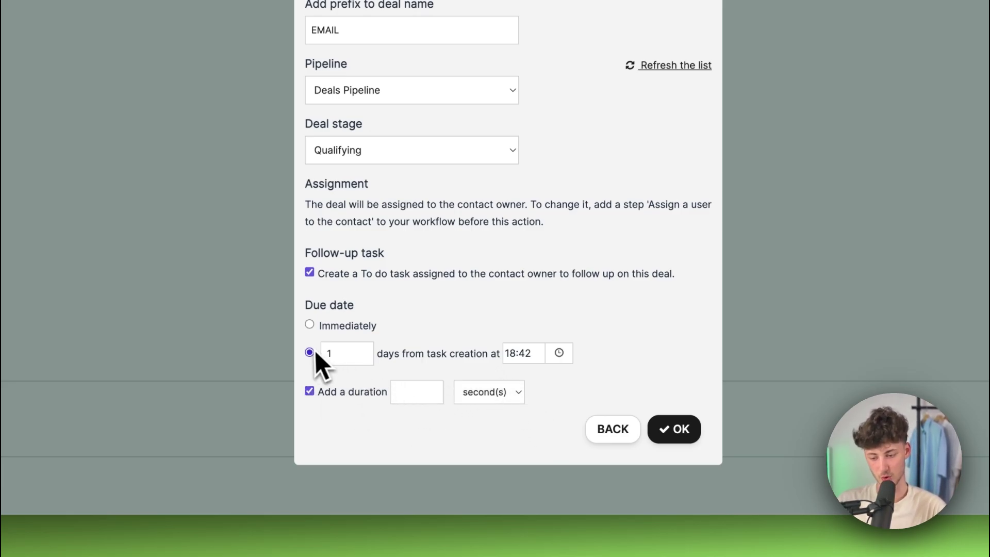
click(309, 324)
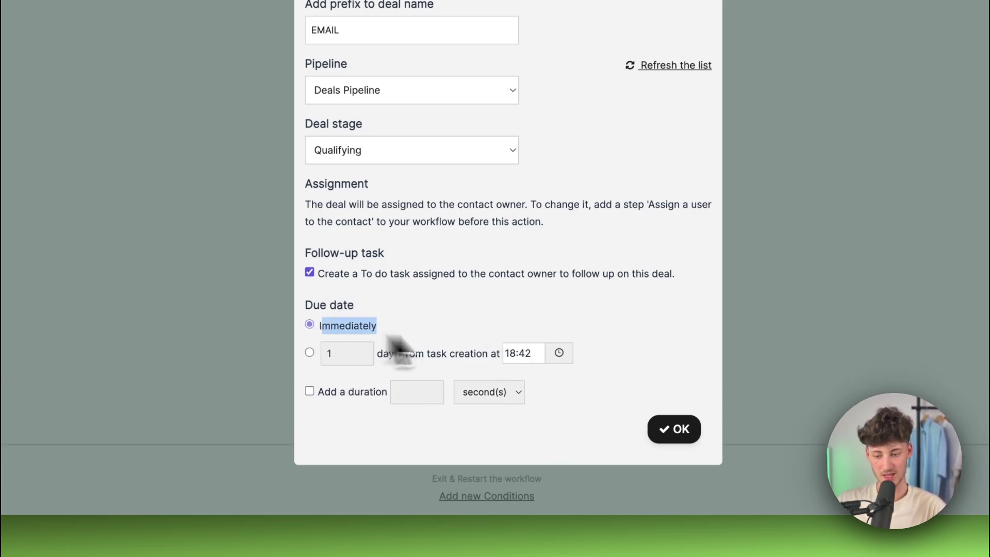
click(679, 438)
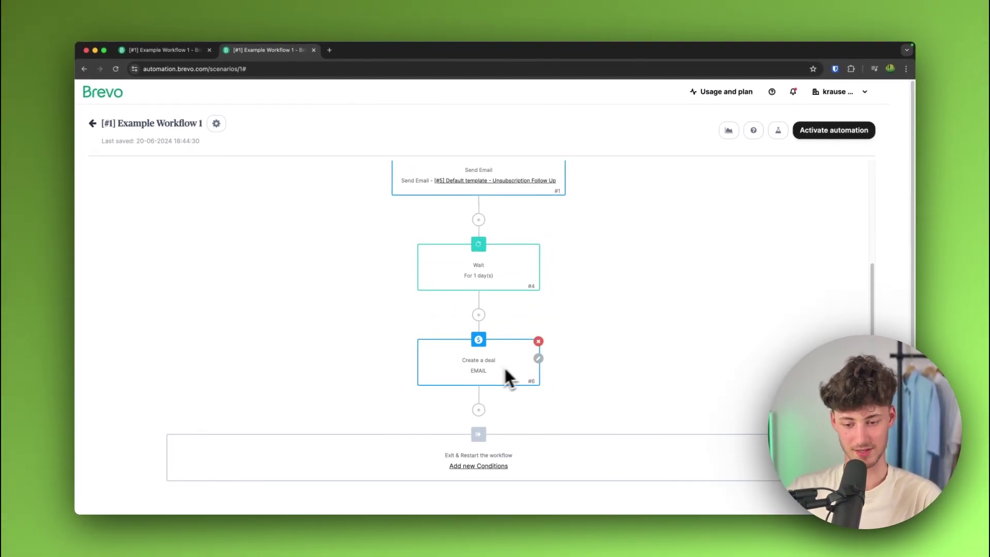
Add an A/B split named My A/B split after Create a deal, keeping default settings
mouse_move(468, 356)
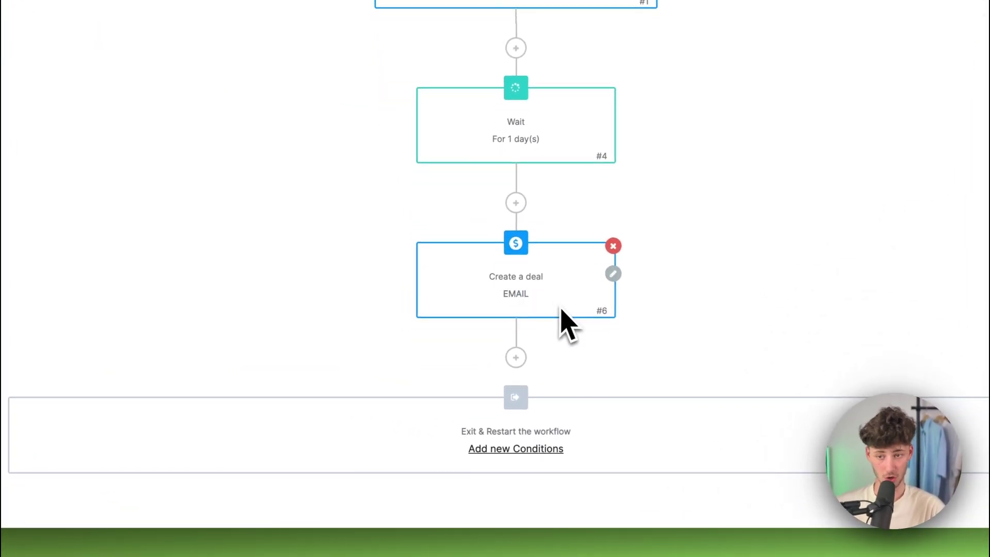
click(515, 361)
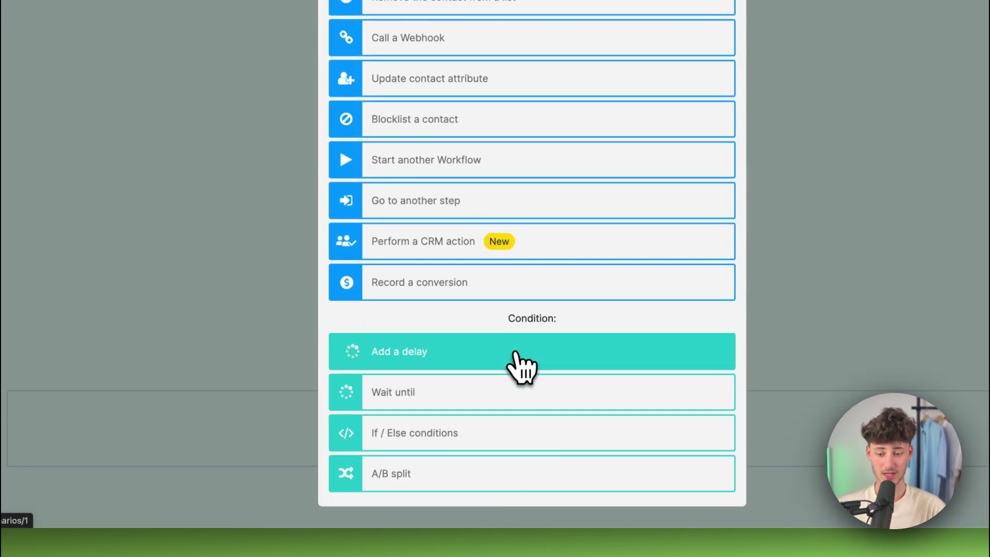
click(379, 477)
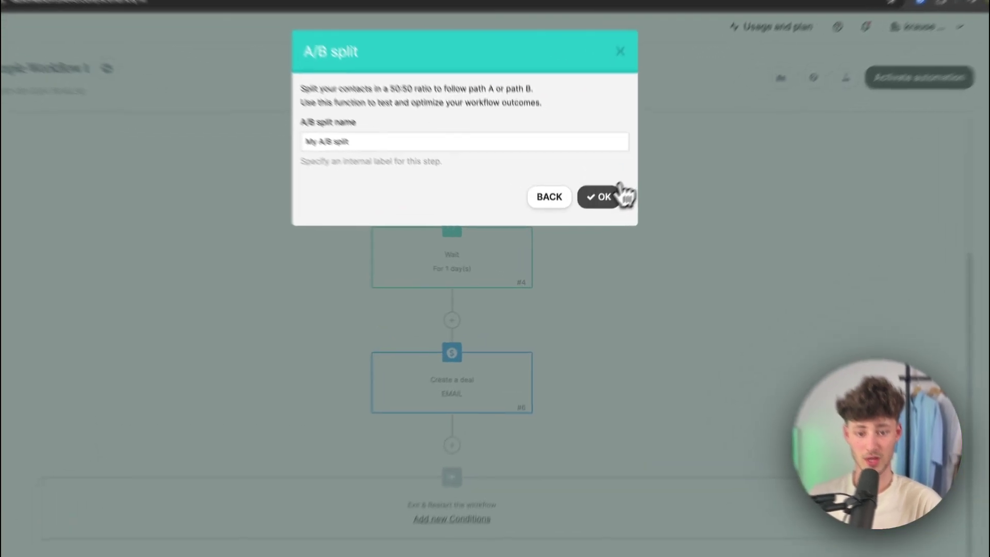
click(589, 220)
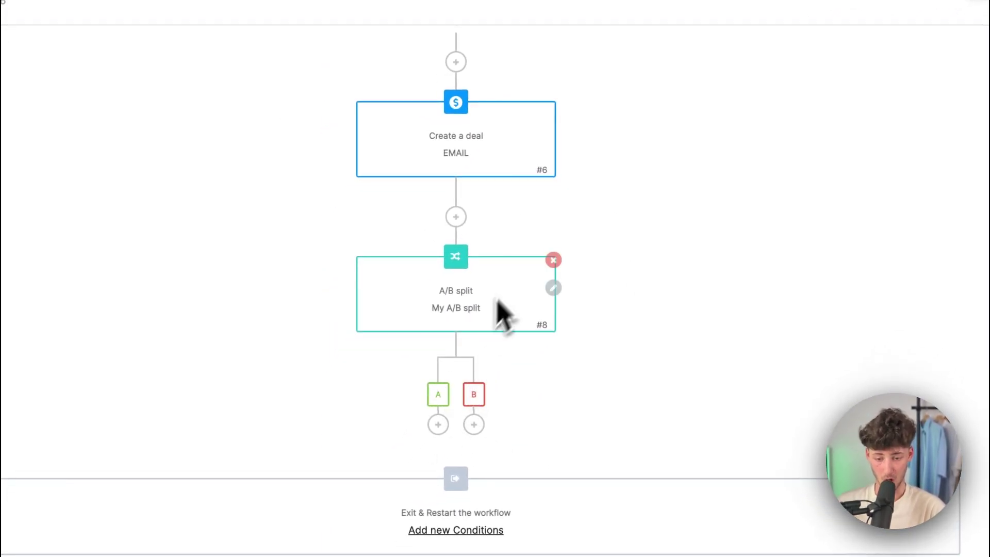
click(553, 287)
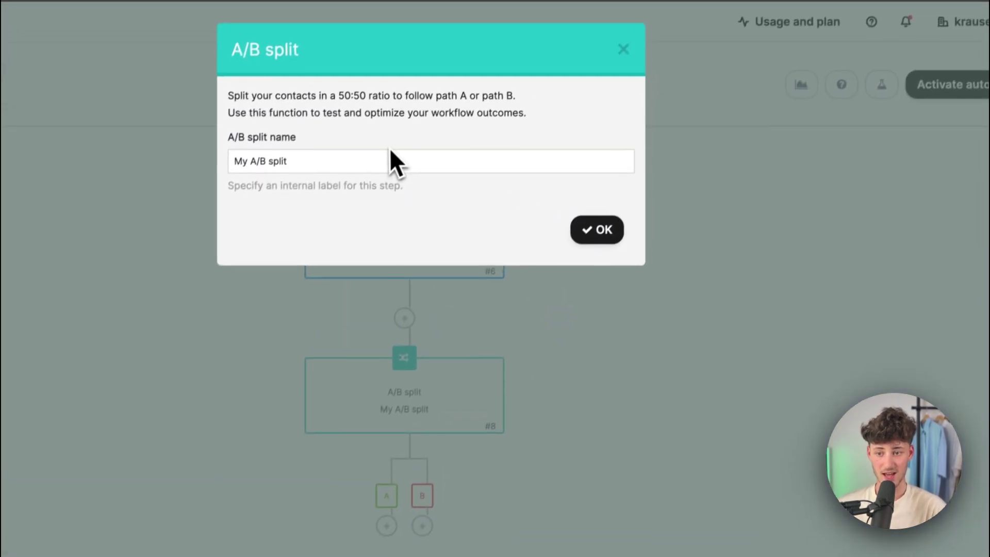
click(592, 241)
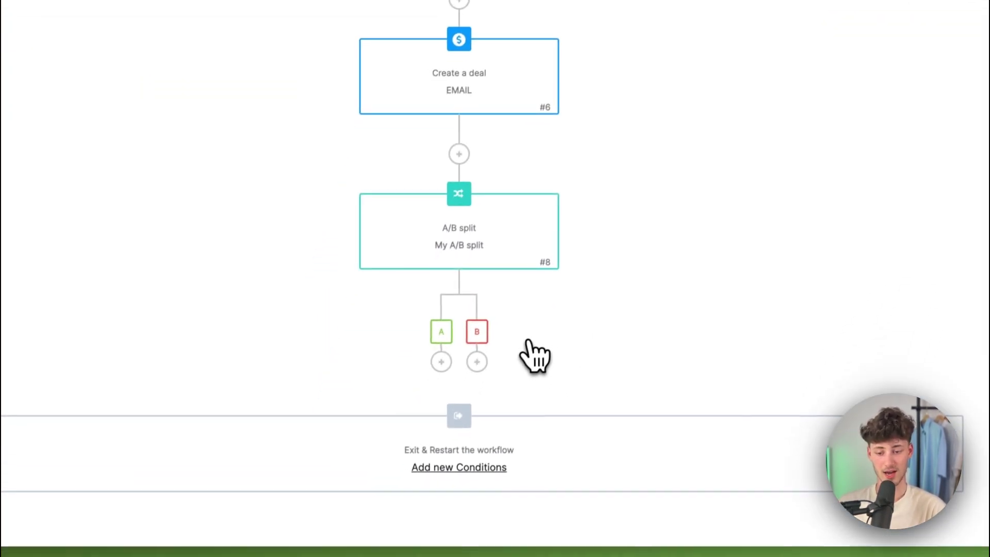
On branch A, add an Email Marketing Activity If/Else: Opened, All Campaigns, At any time
click(443, 355)
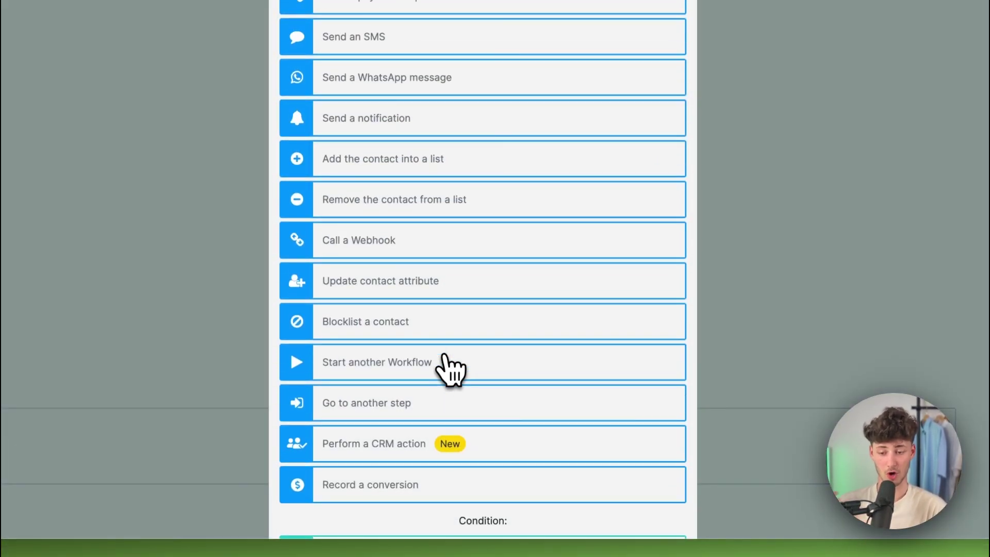
scroll(529, 302, down, 4)
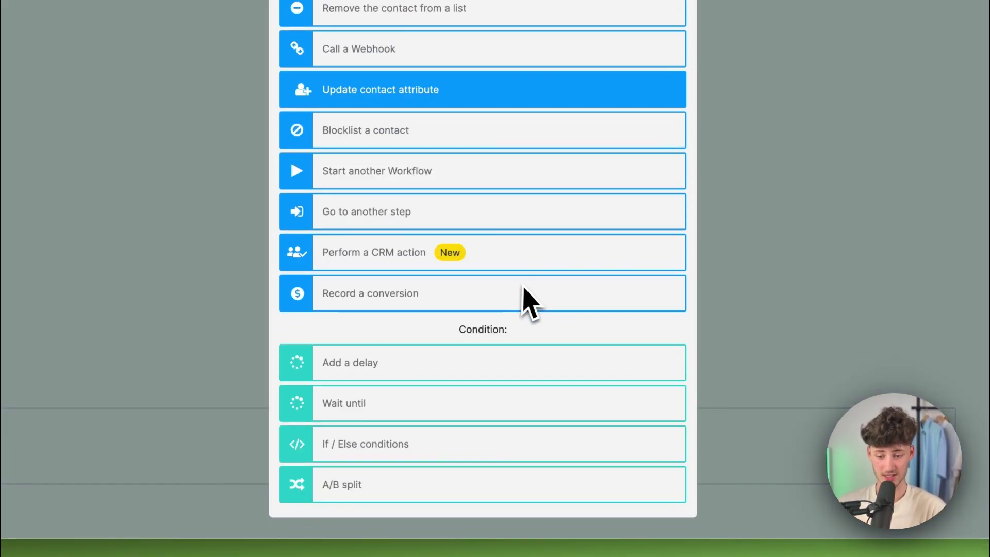
click(461, 467)
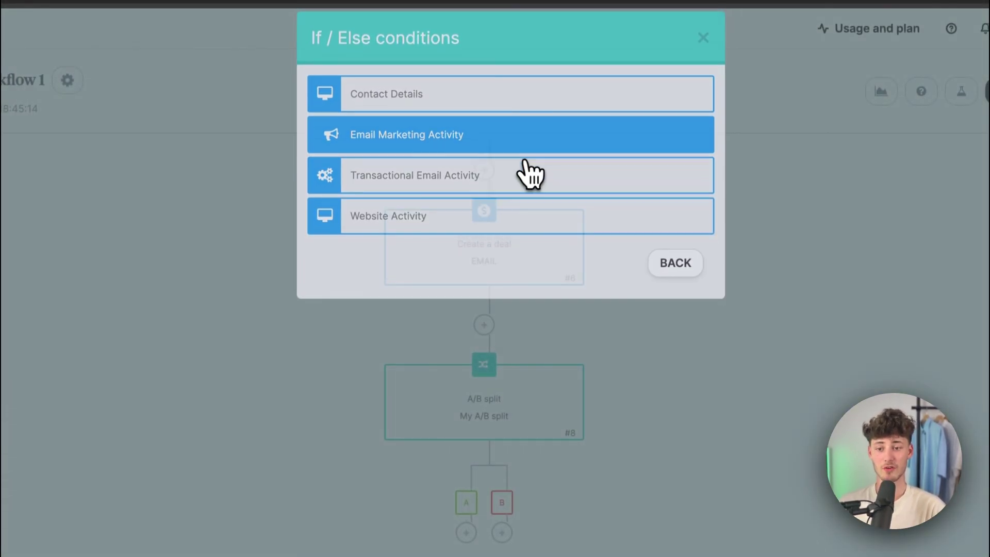
click(523, 149)
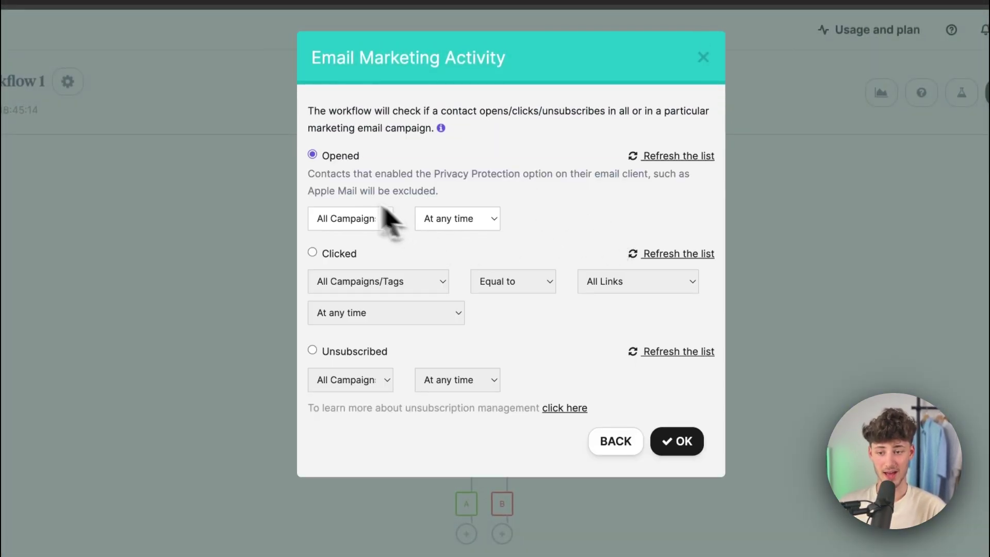
drag(322, 155, 515, 217)
click(513, 214)
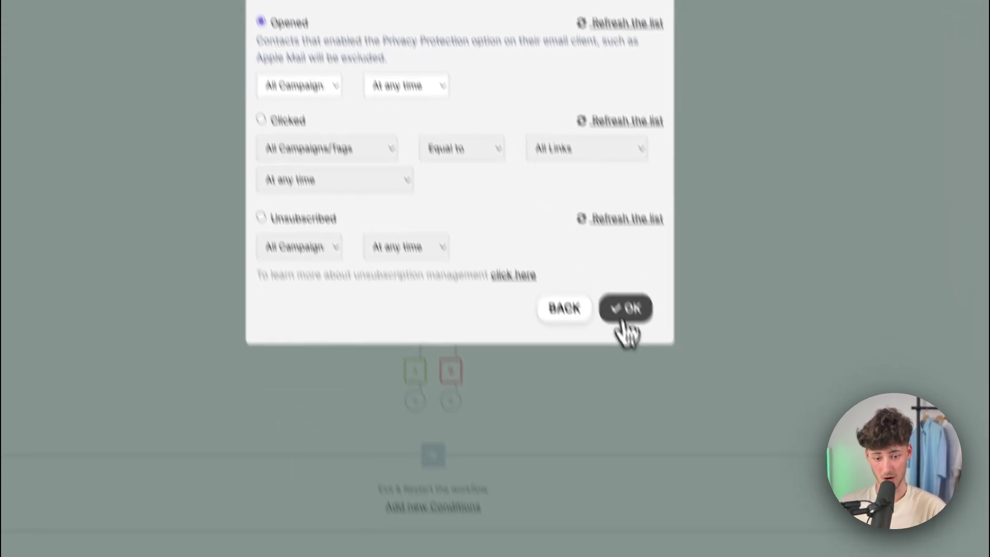
click(677, 440)
scroll(456, 312, down, 5)
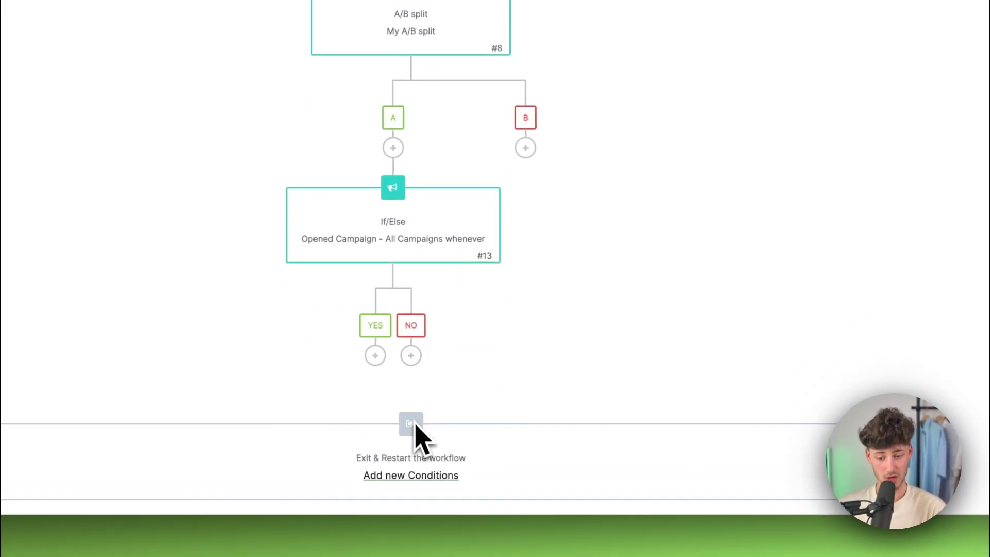
click(412, 316)
click(686, 320)
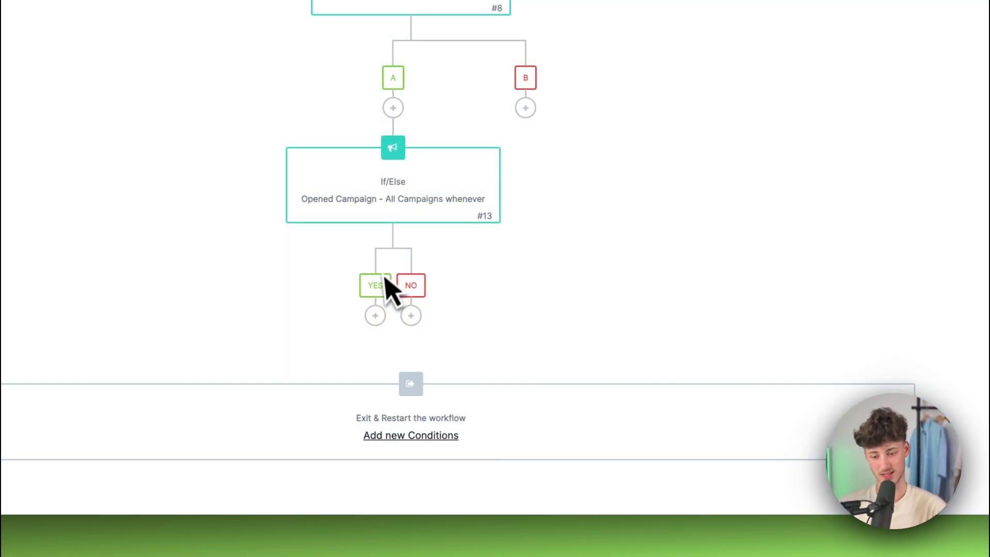